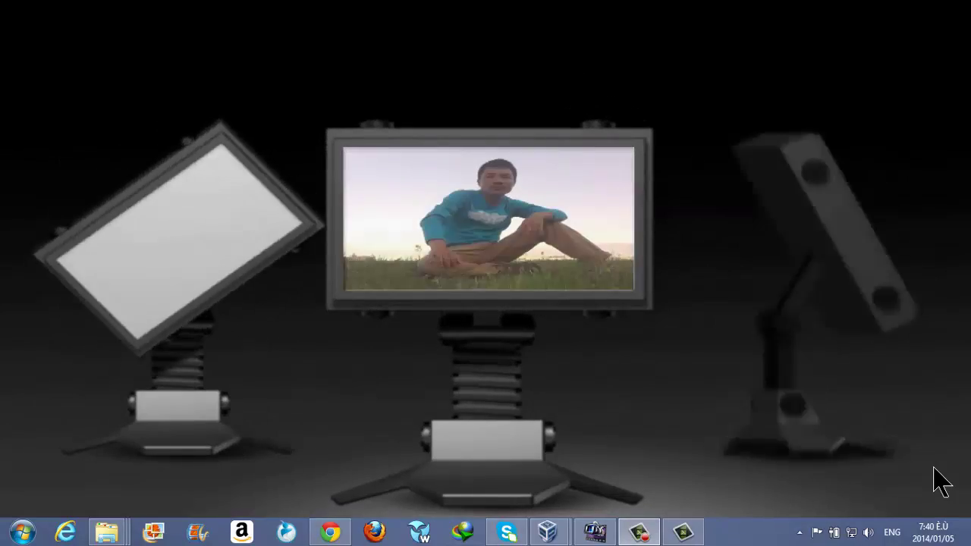
- Open the Windows 8 Start screen, scroll through the tile groups, then return to the first group
key(super)
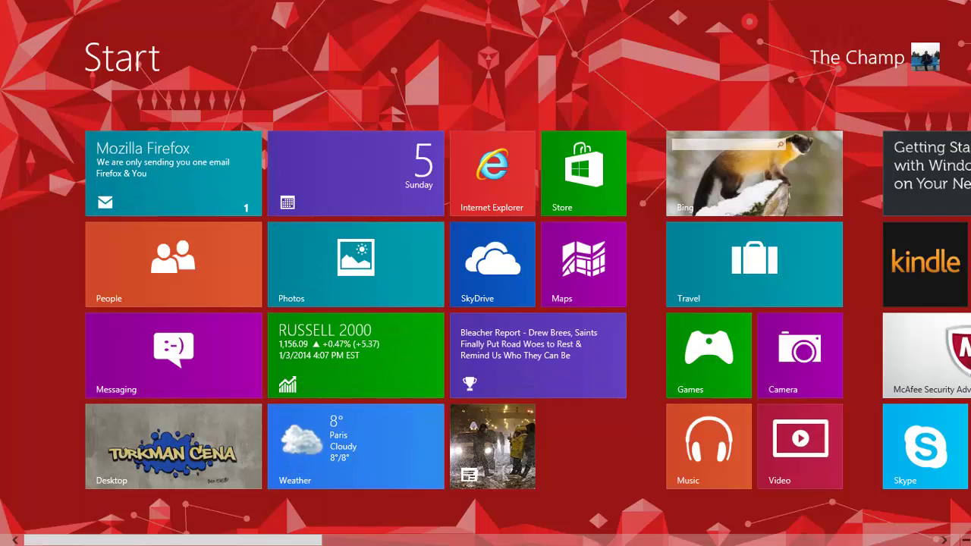
scroll(431, 544, down, 3)
scroll(431, 543, down, 10)
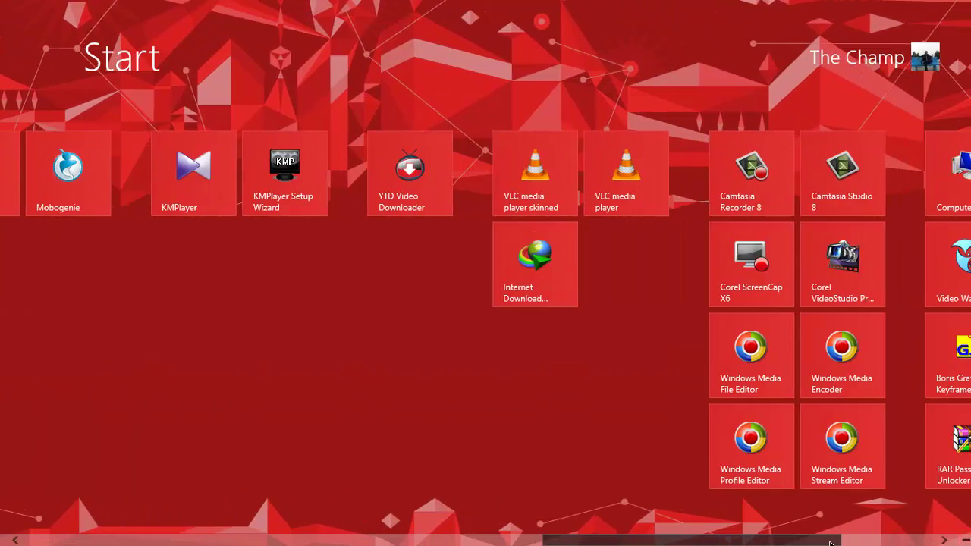
scroll(432, 543, up, 12)
scroll(485, 304, up, 2)
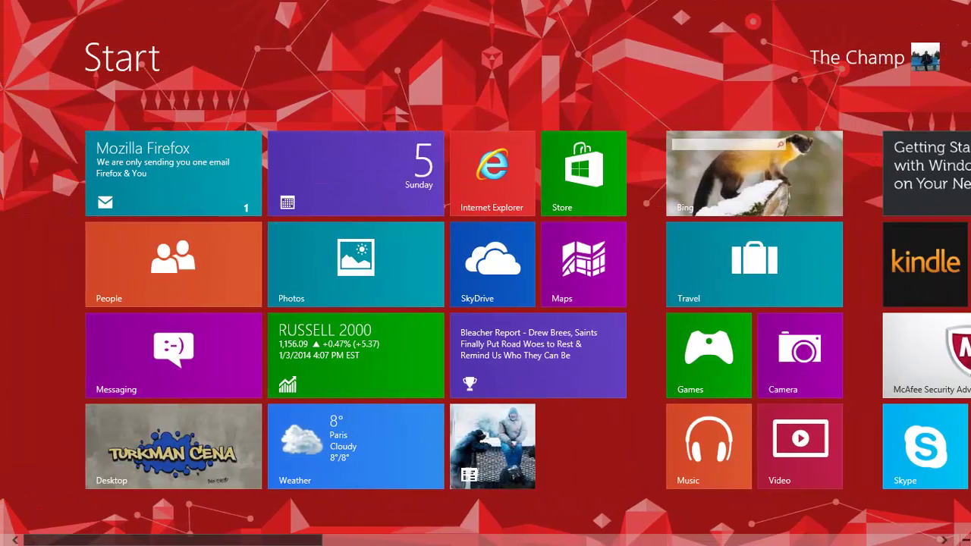
- Go to the desktop via the Desktop tile, refresh it, and toggle the Start menu open and closed
click(236, 423)
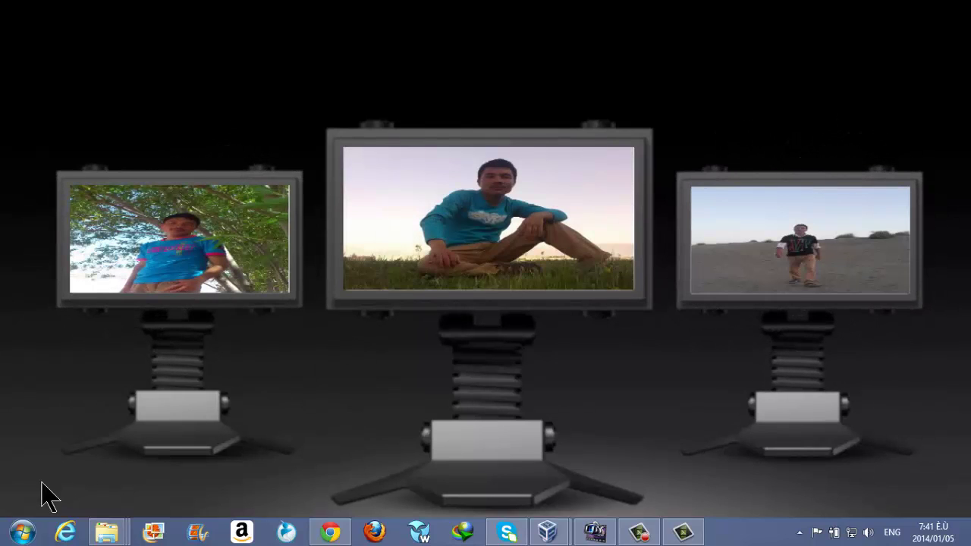
click(23, 532)
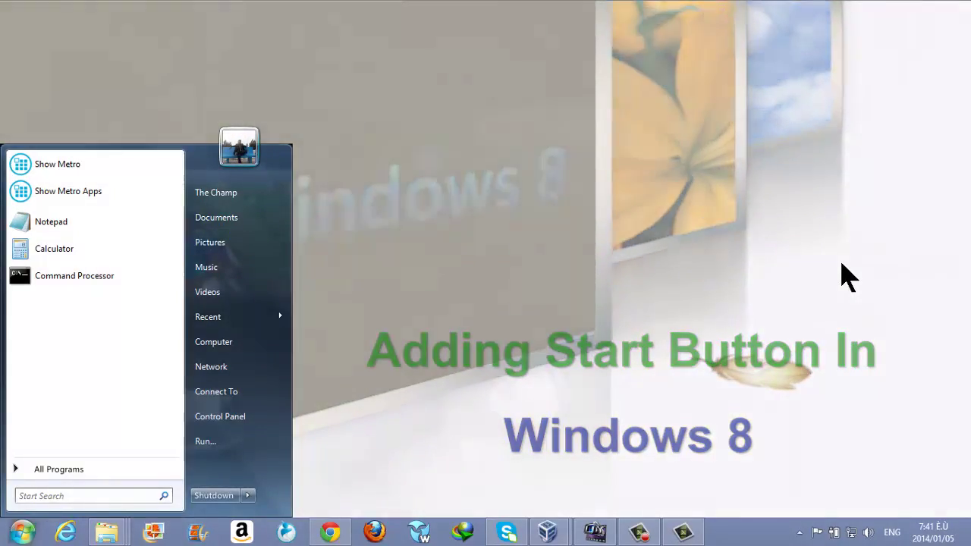
click(828, 264)
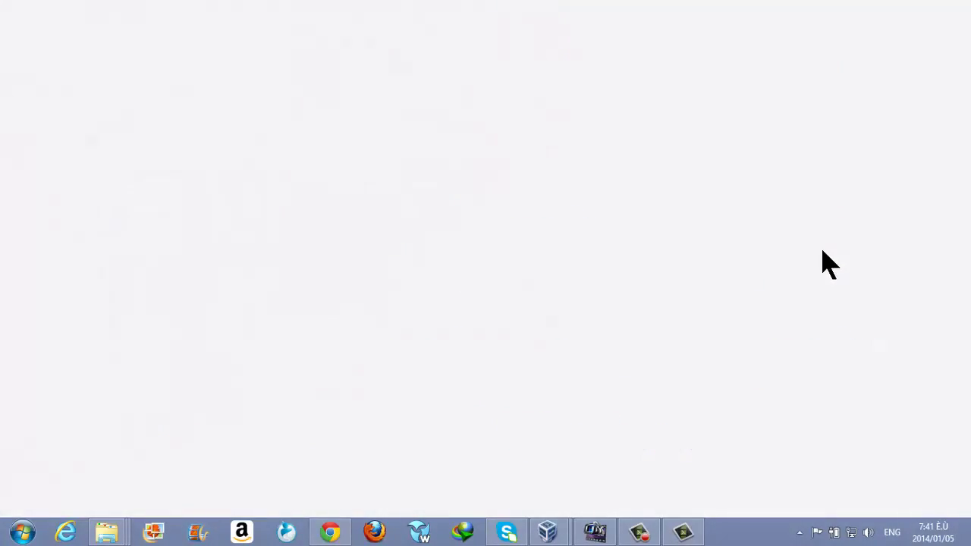
right_click(821, 244)
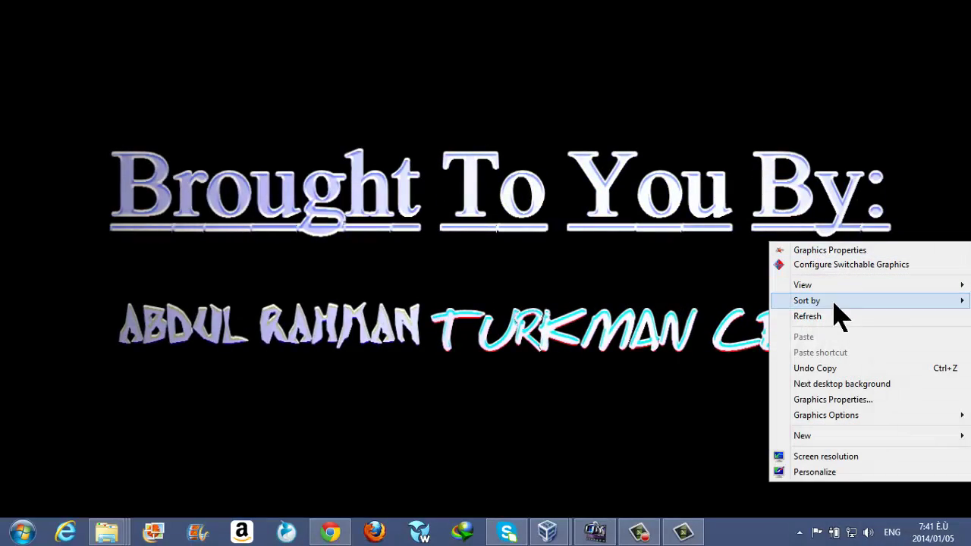
click(818, 318)
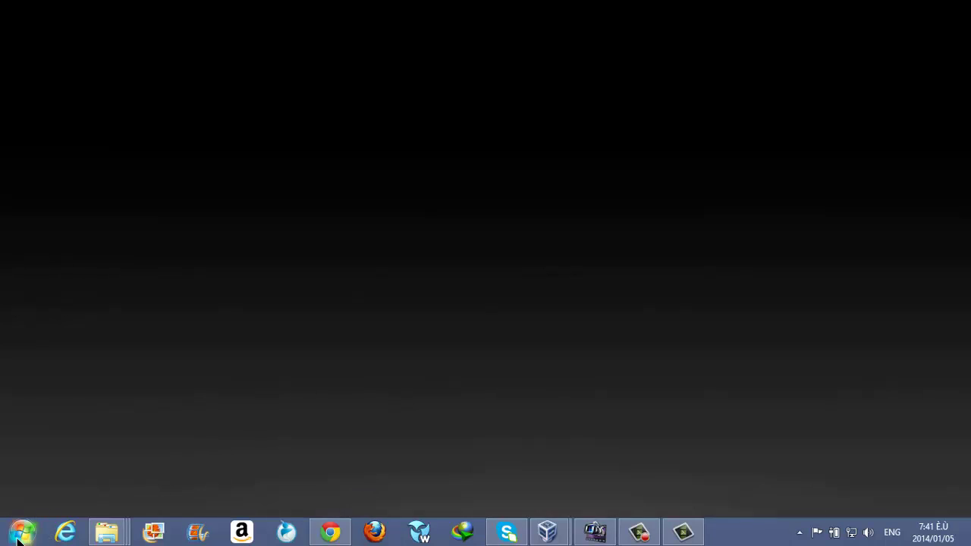
click(18, 538)
click(19, 539)
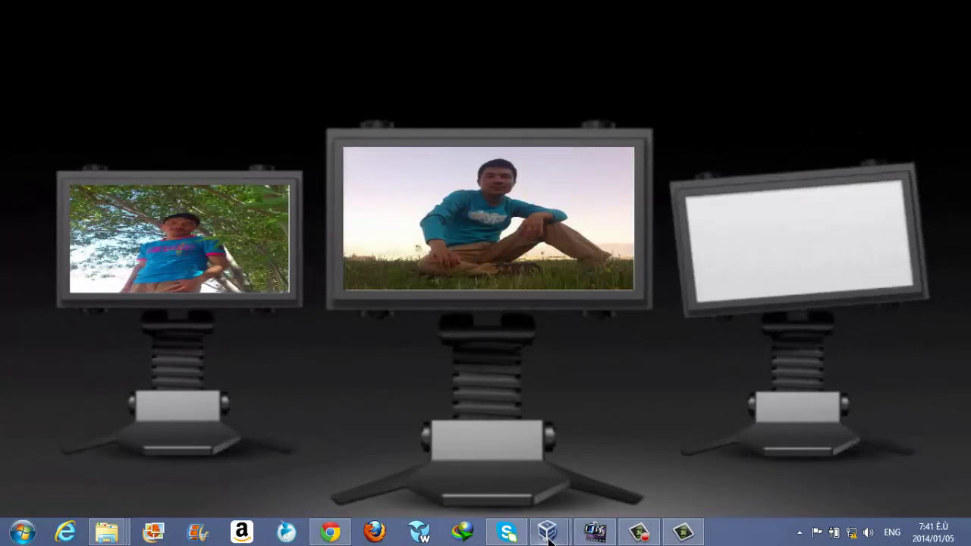
- Bring the Windows 8 virtual machine window forward and refresh its desktop twice
mouse_move(549, 538)
click(636, 455)
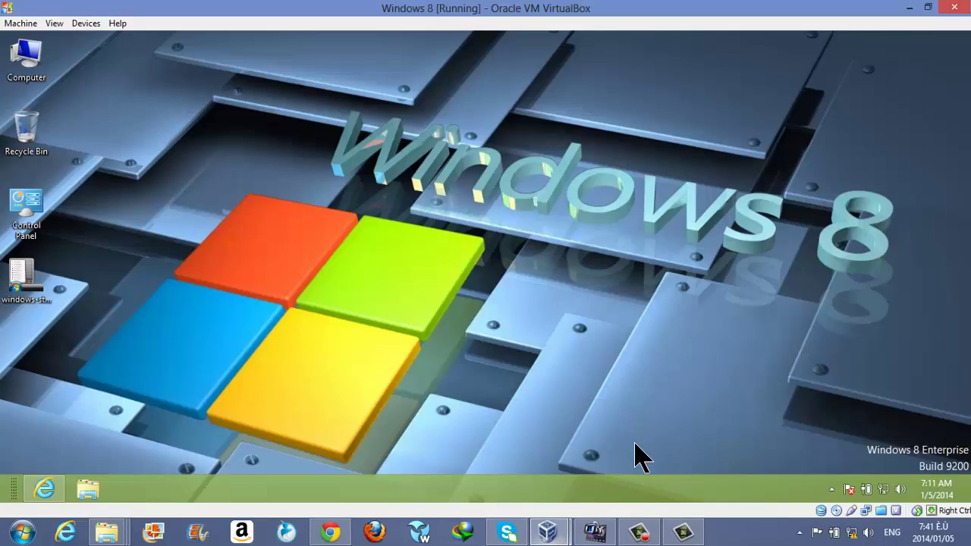
right_click(563, 253)
click(607, 287)
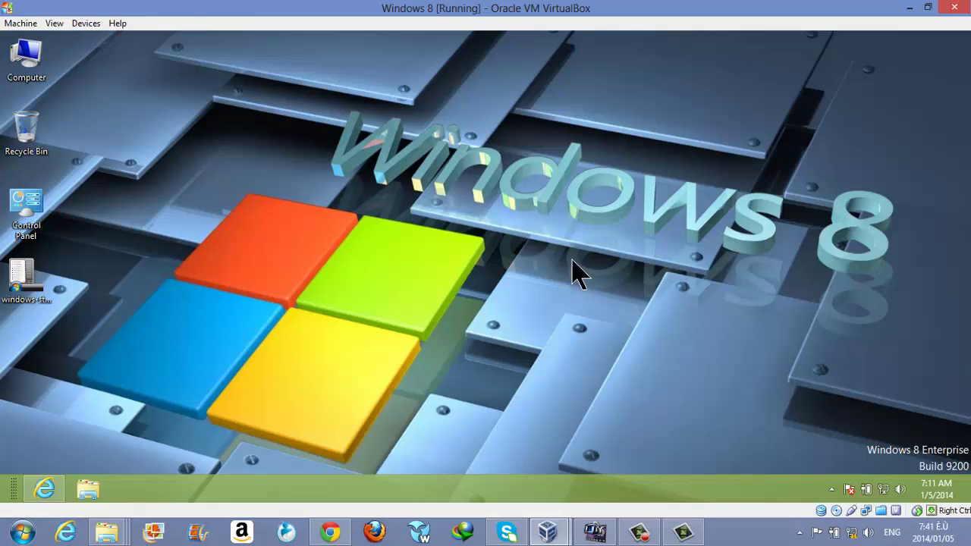
right_click(501, 222)
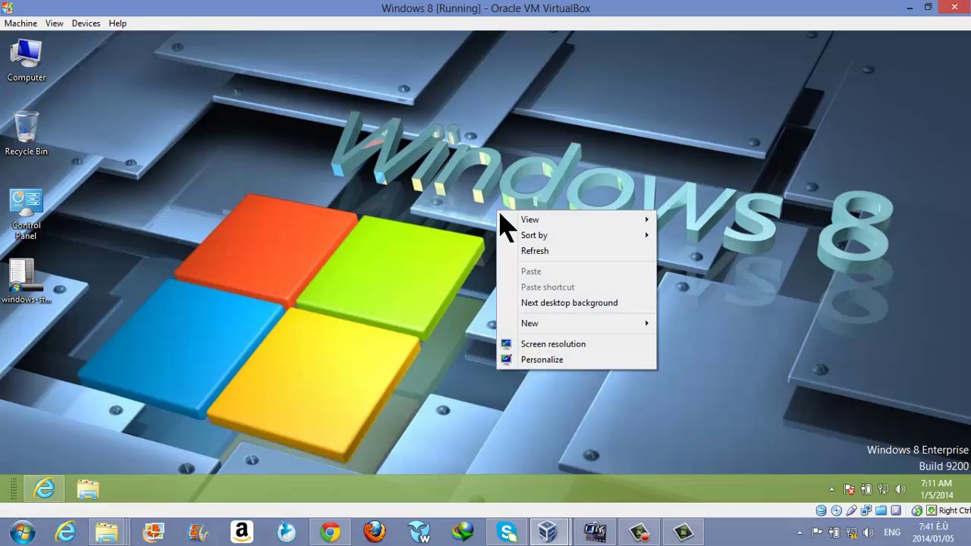
click(535, 250)
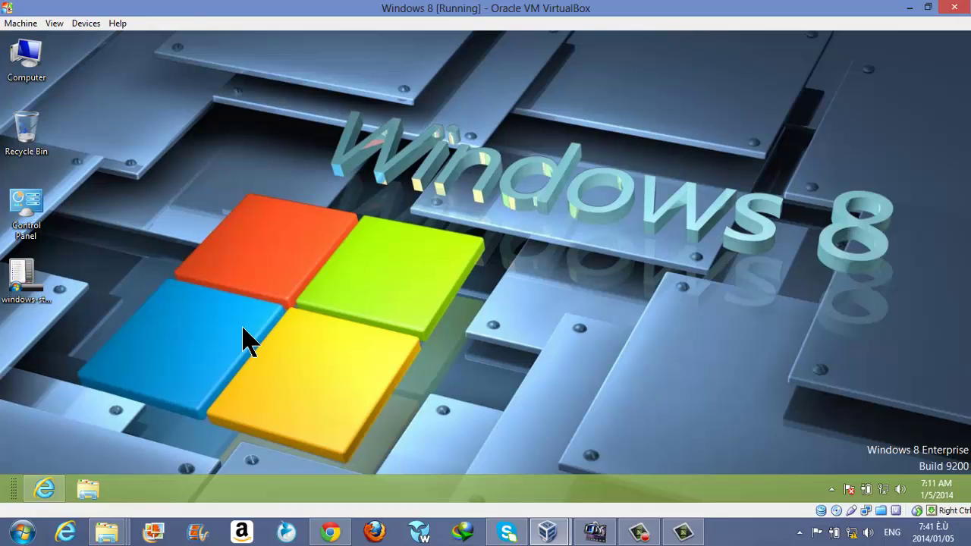
- Open the guest Start screen, return to its desktop via the Desktop tile, and refresh it twice
key(super)
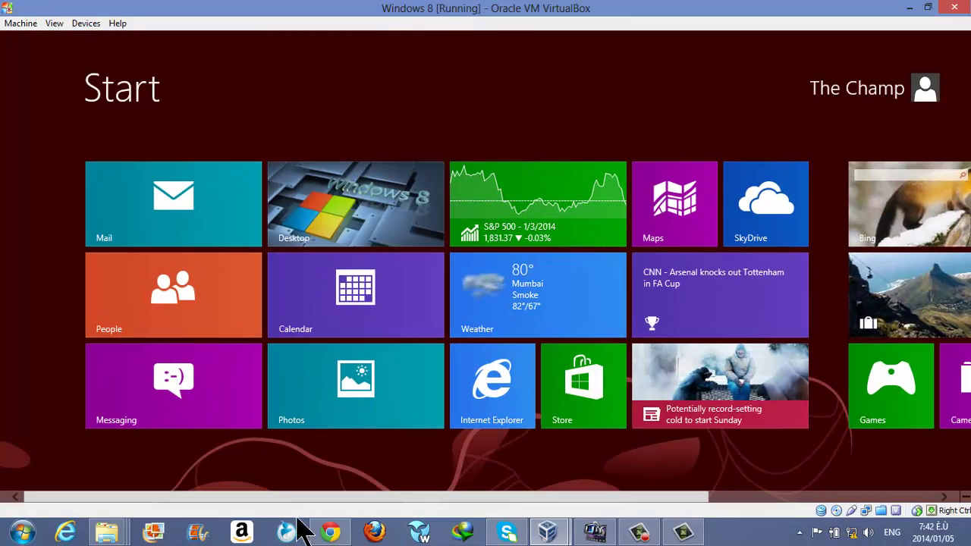
drag(298, 499, 618, 498)
click(330, 531)
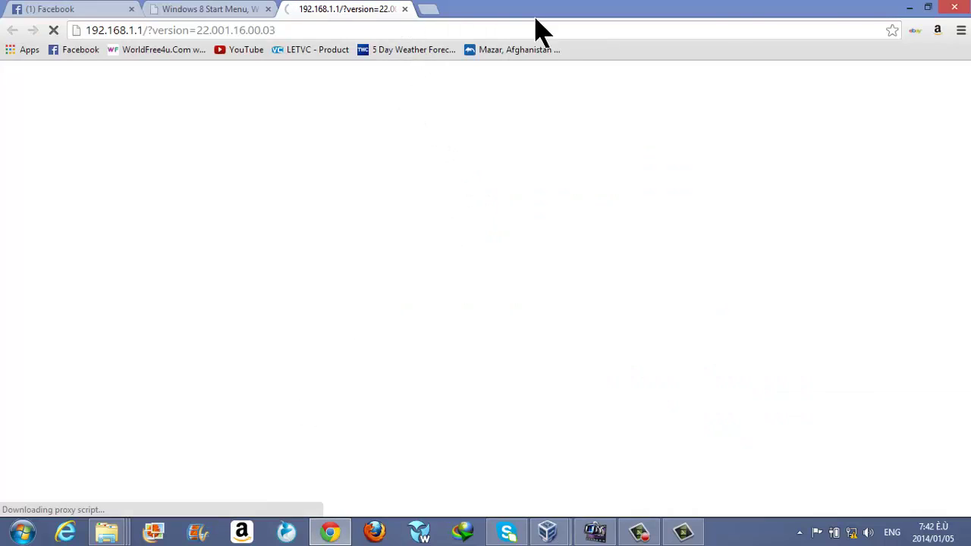
click(910, 9)
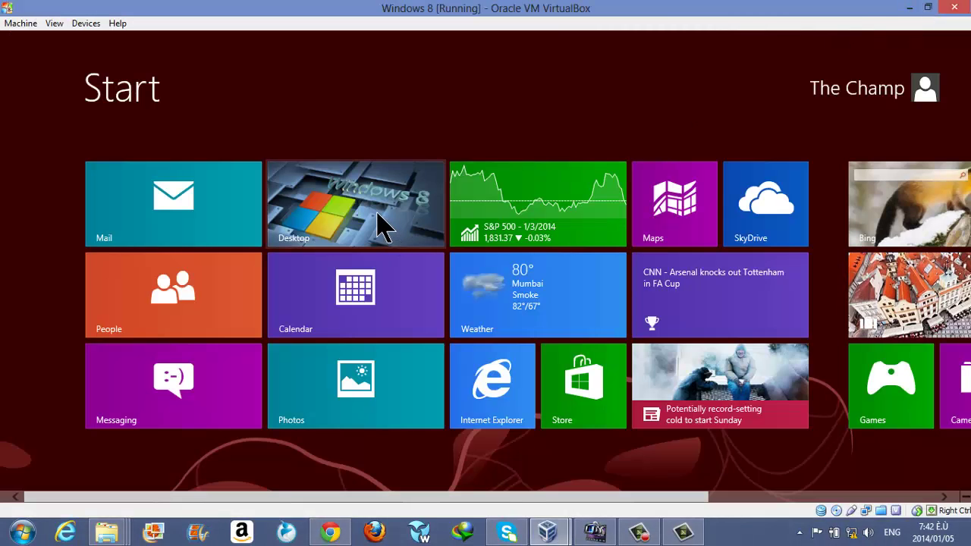
click(379, 223)
right_click(632, 208)
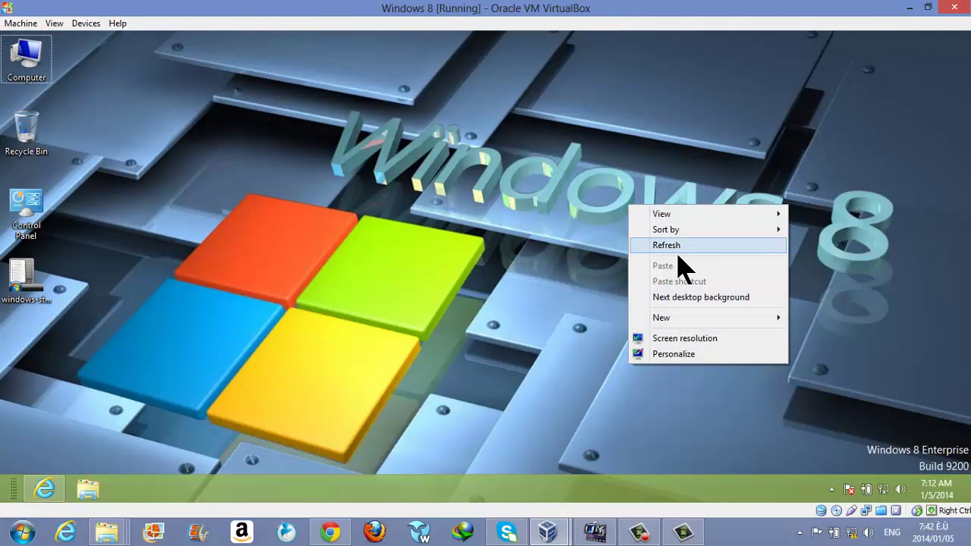
click(681, 247)
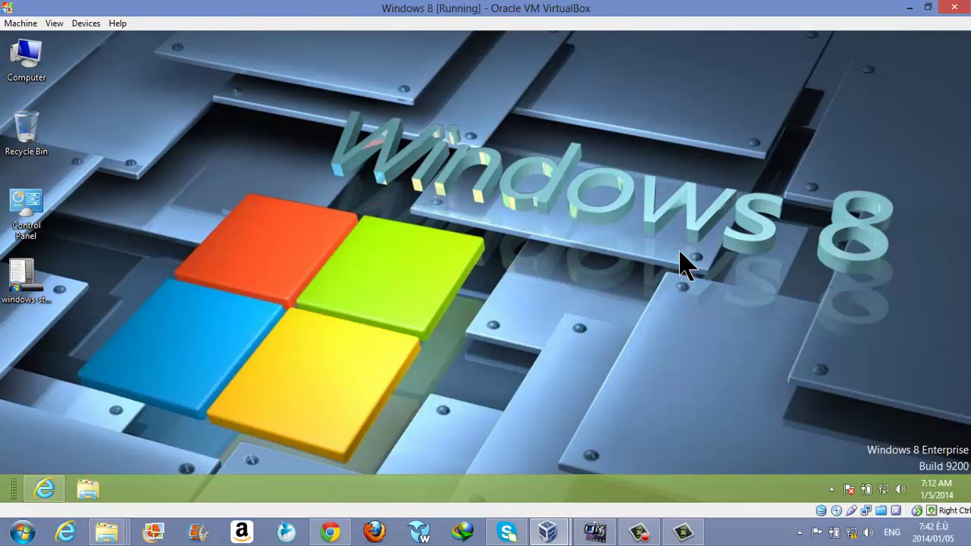
right_click(558, 208)
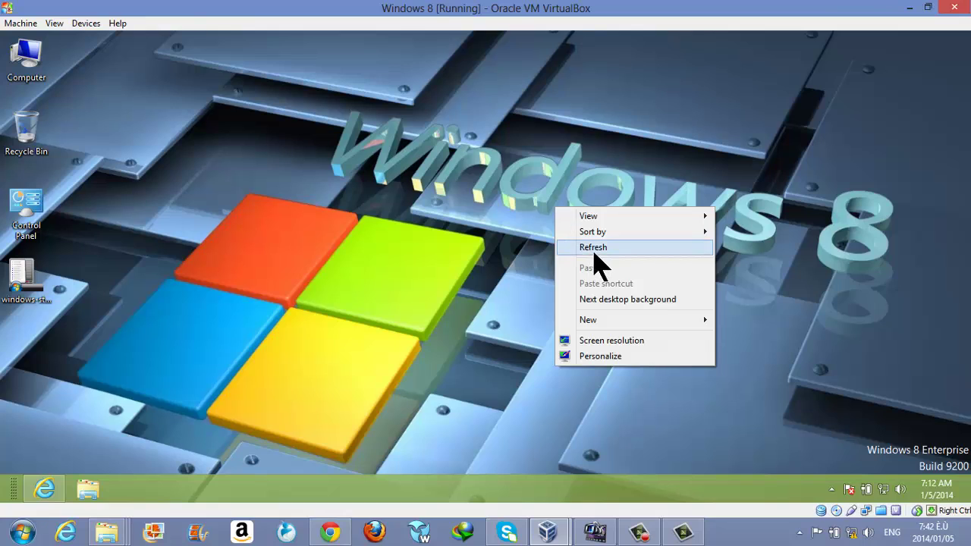
click(589, 248)
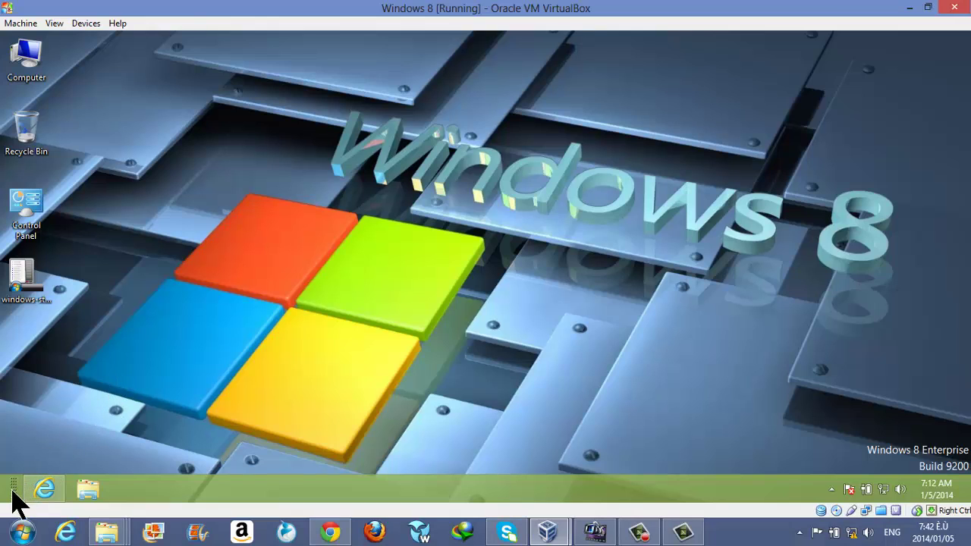
- Select the windows-start-menu-vistart file and open Internet Explorer to the ViStart website
click(22, 535)
click(23, 535)
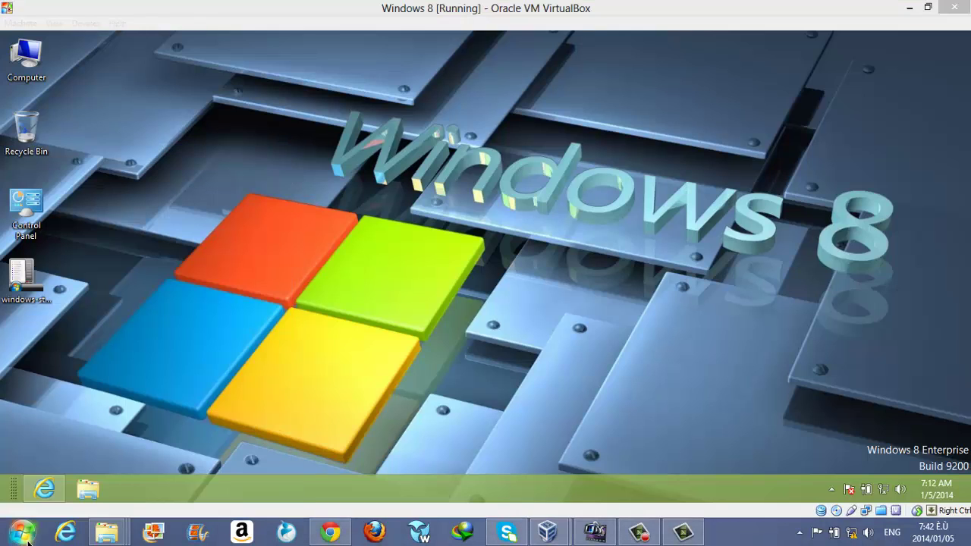
click(25, 538)
click(25, 537)
click(31, 287)
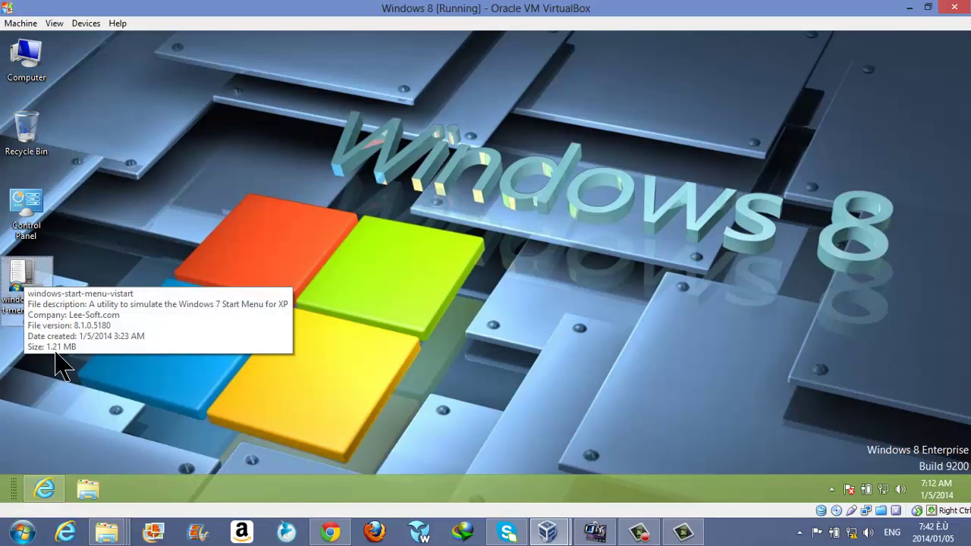
click(45, 491)
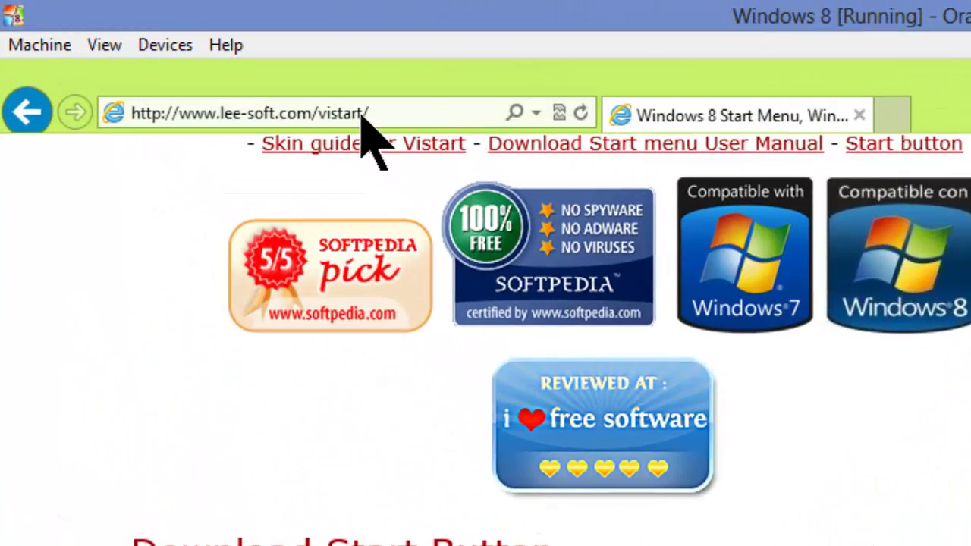
click(388, 121)
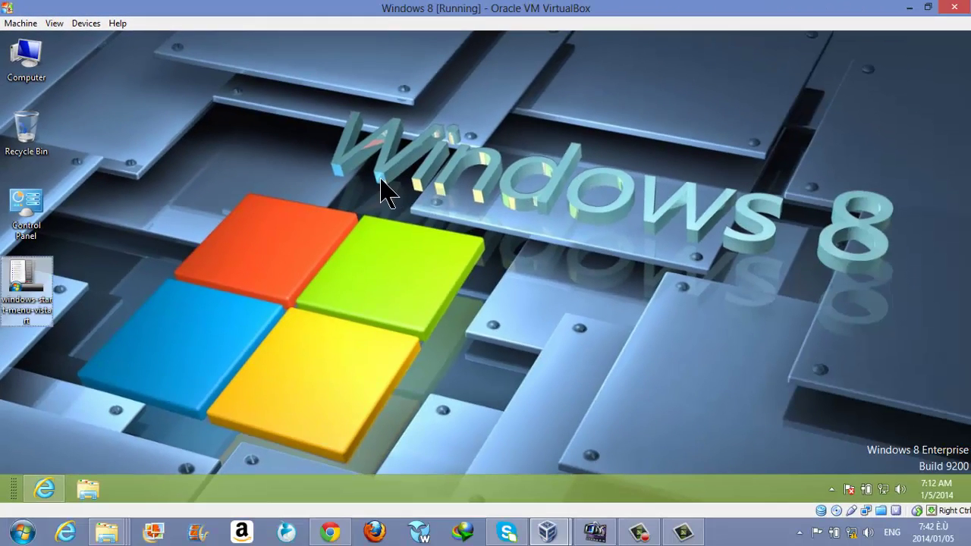
- Move the ViStart installer icon to the desktop centre and run it as administrator
right_click(378, 177)
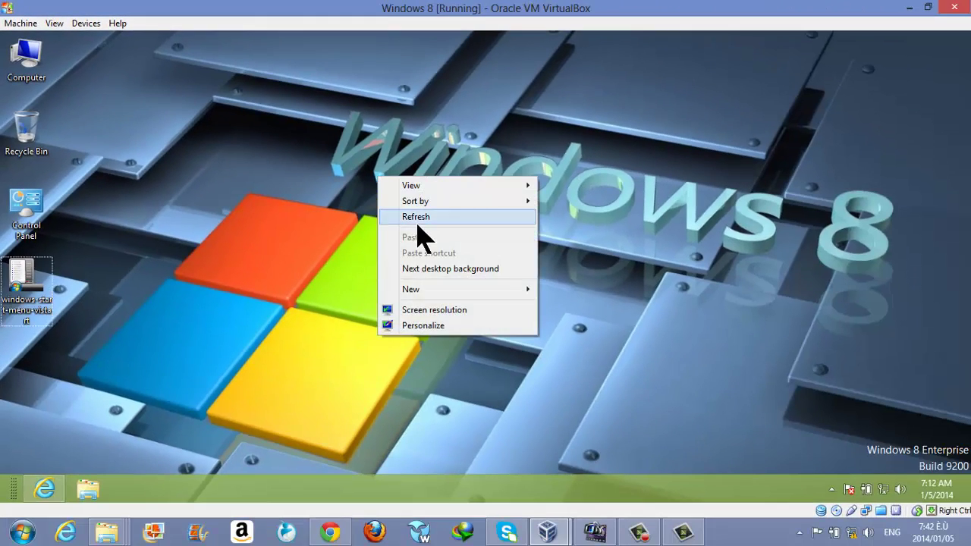
click(416, 217)
drag(26, 281, 396, 264)
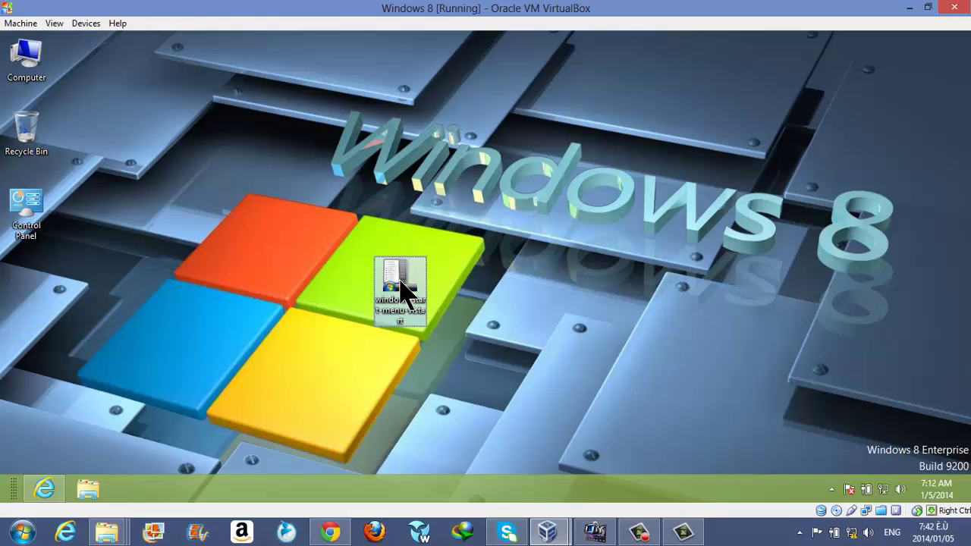
right_click(402, 286)
click(464, 82)
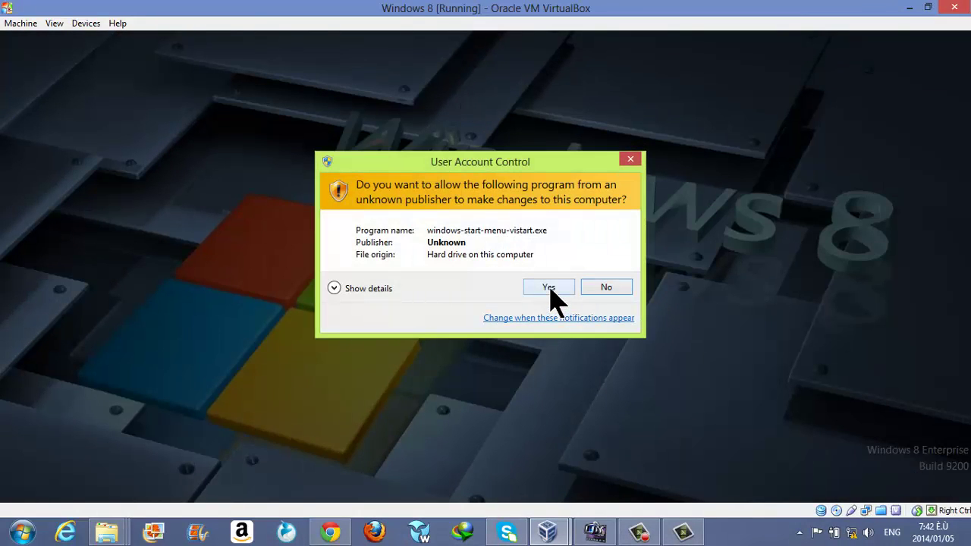
- Approve the installer with Yes on the UAC prompt, then refresh the guest desktop
click(548, 288)
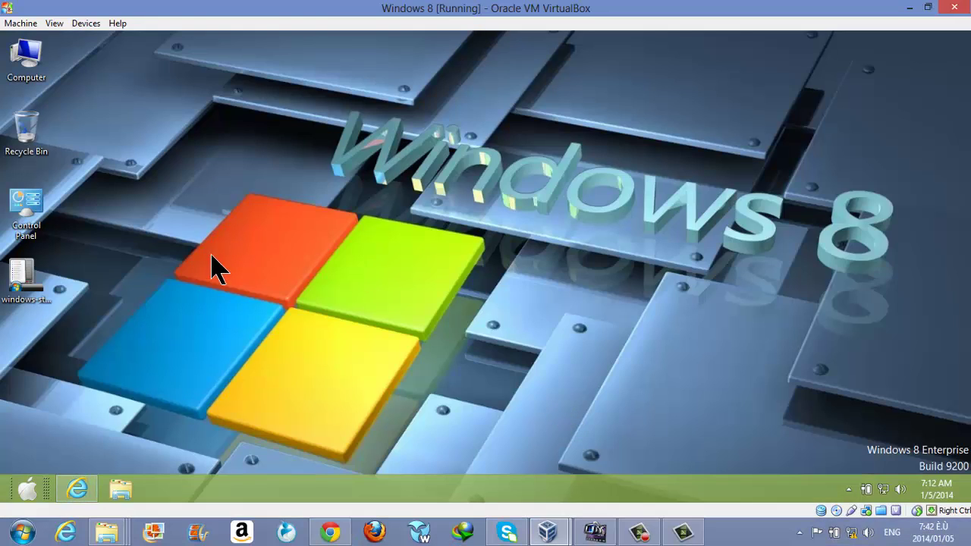
right_click(442, 216)
click(531, 252)
- Open the ViStart start menu and expand the Shutdown arrow to show Log Off, Restart, Options
click(24, 498)
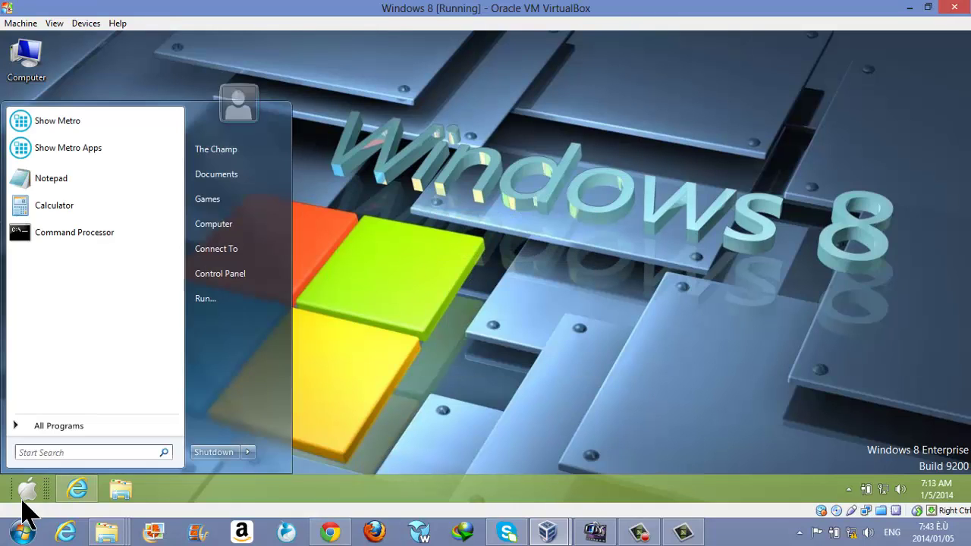
click(464, 257)
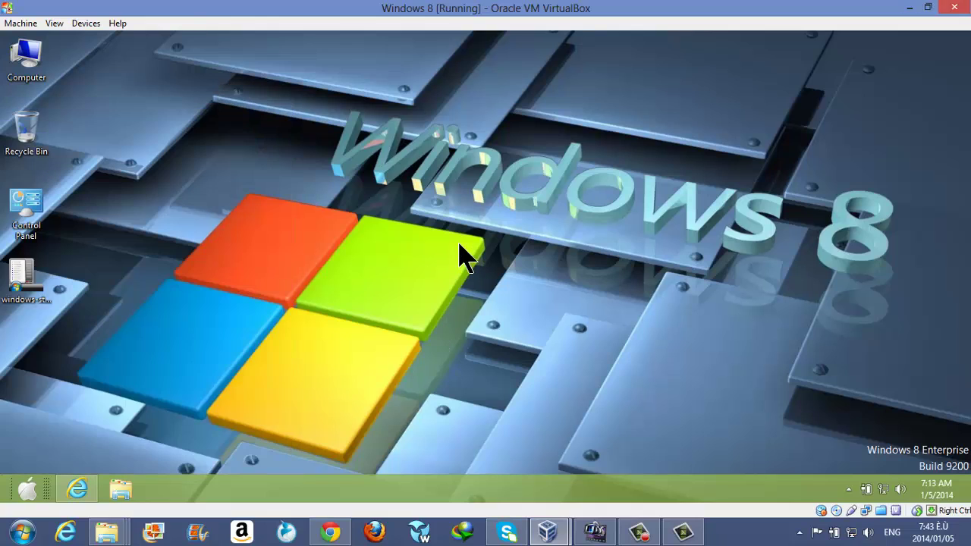
right_click(410, 217)
click(448, 244)
click(26, 493)
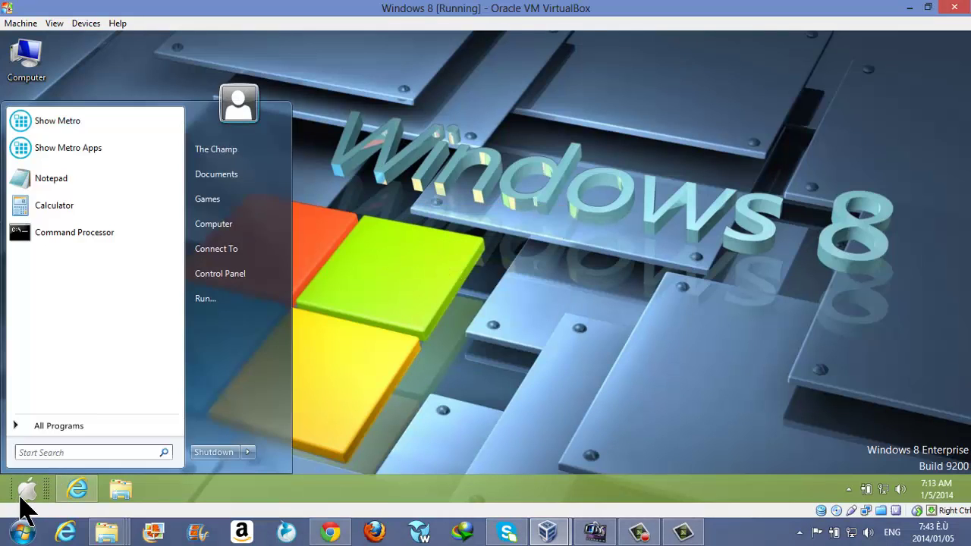
click(254, 456)
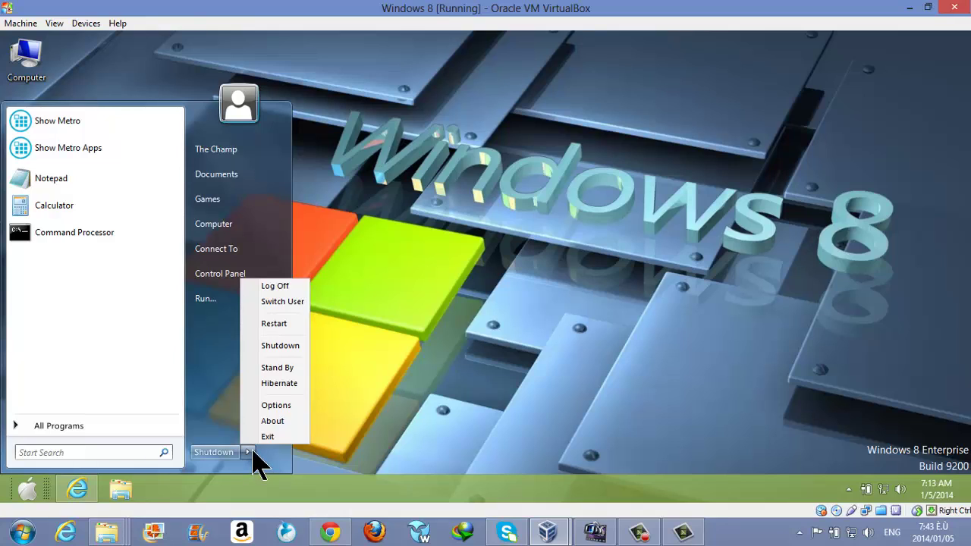
- In ViStart settings, choose the Windows 8 Blue Start Menu Replacement style and preview it
click(283, 408)
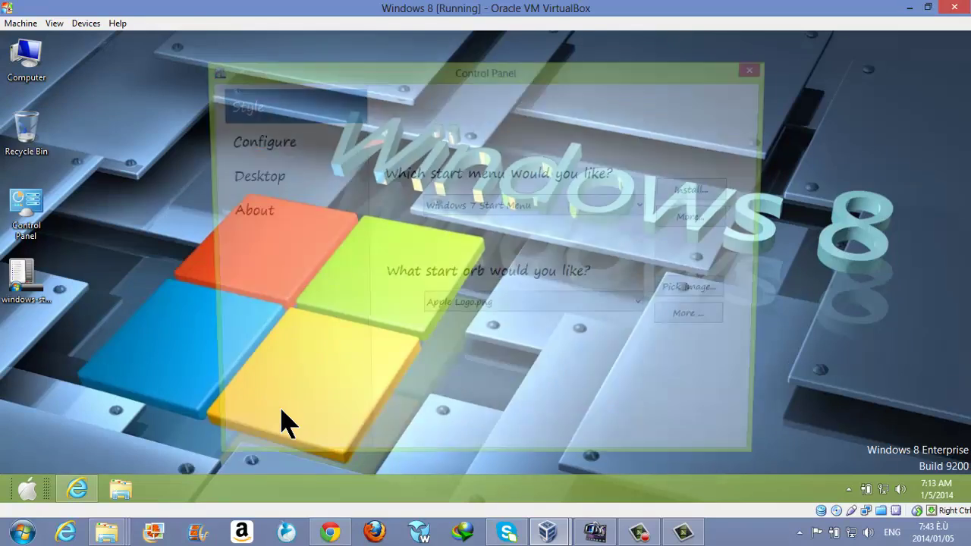
drag(553, 76, 531, 70)
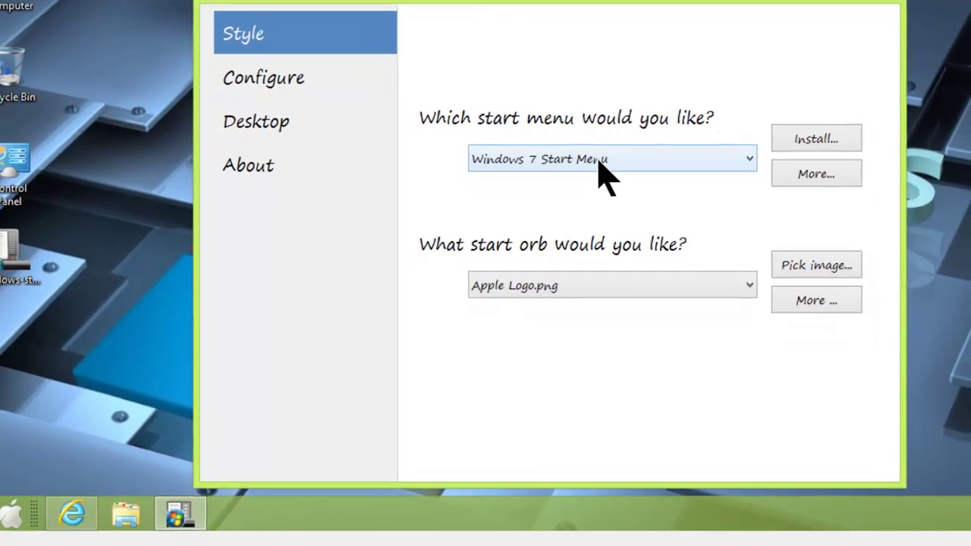
click(589, 196)
click(604, 189)
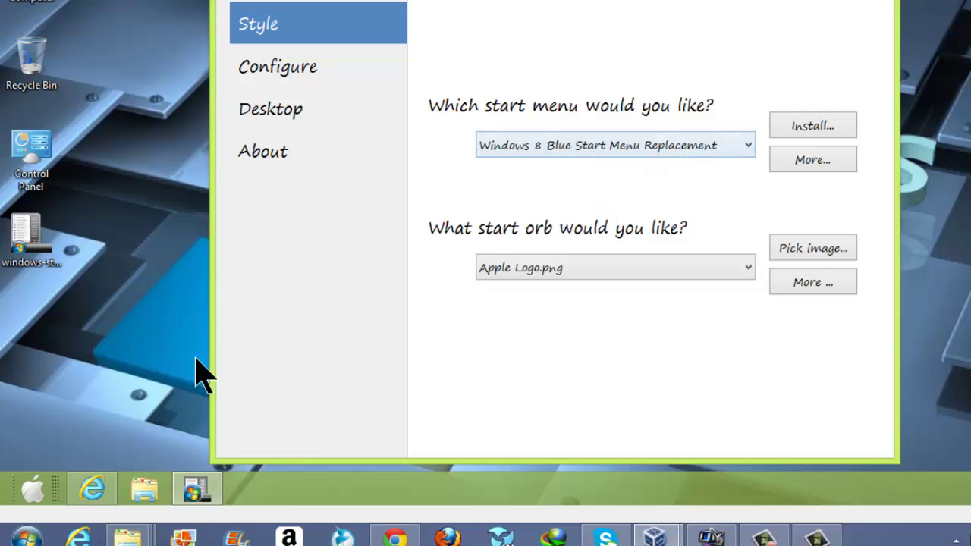
click(38, 492)
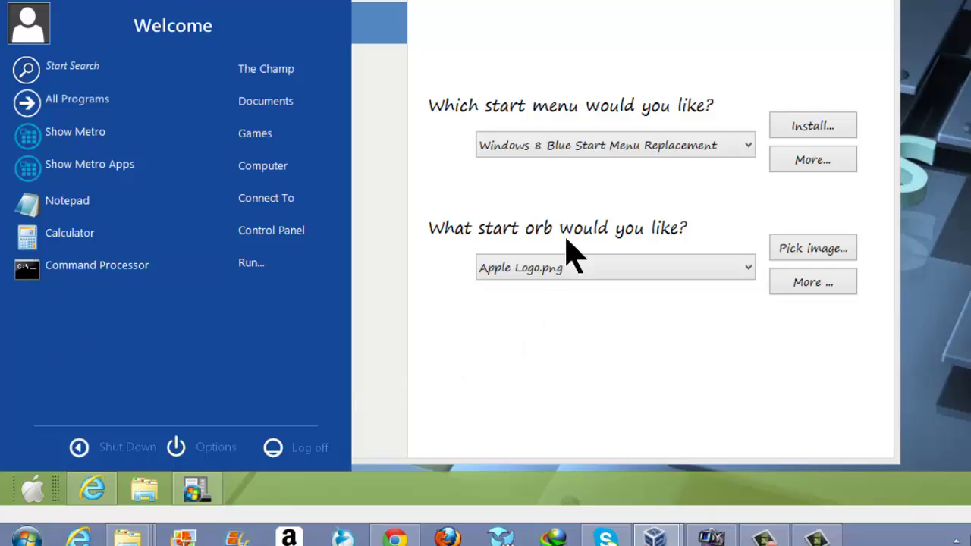
click(523, 183)
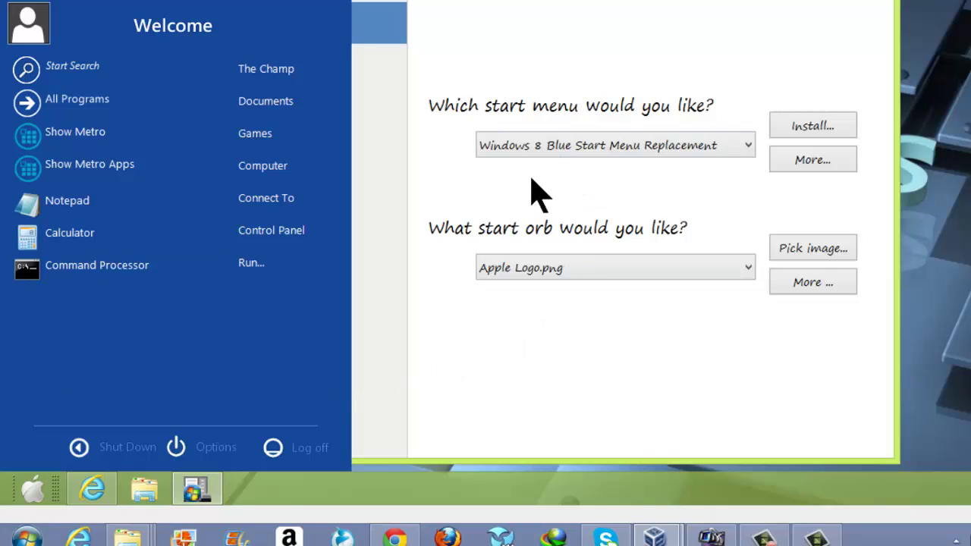
- Set the start orb to Use Skin default Orb and check the new Windows-flag orb
click(550, 274)
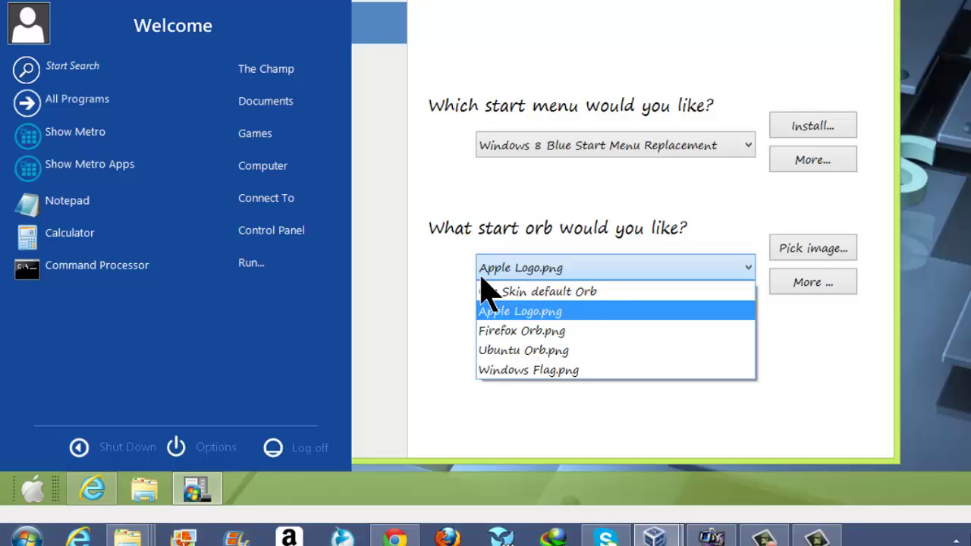
click(547, 297)
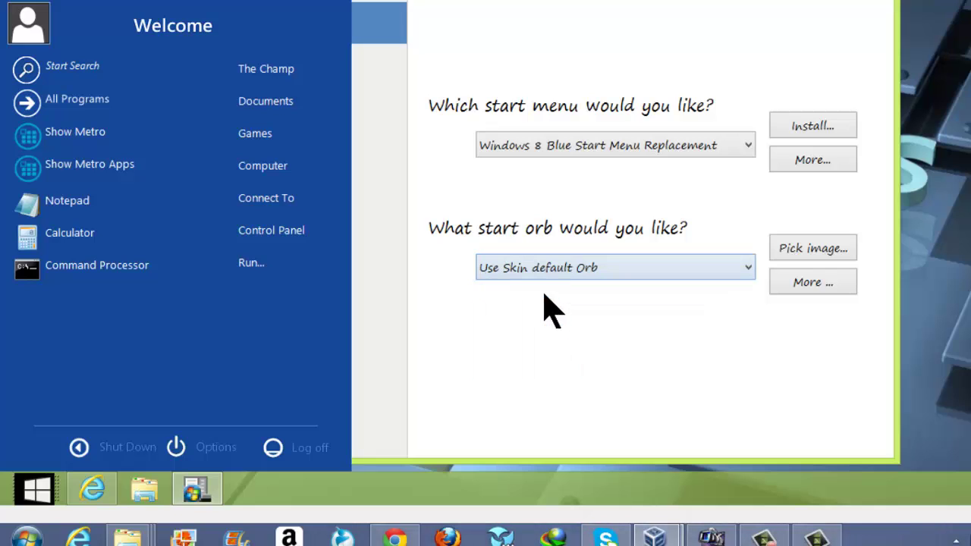
click(38, 494)
click(38, 494)
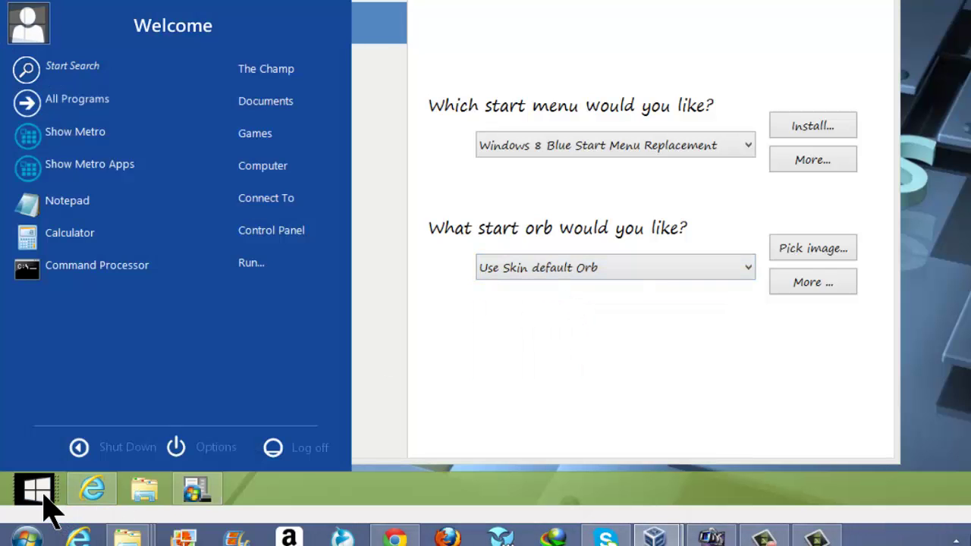
click(568, 334)
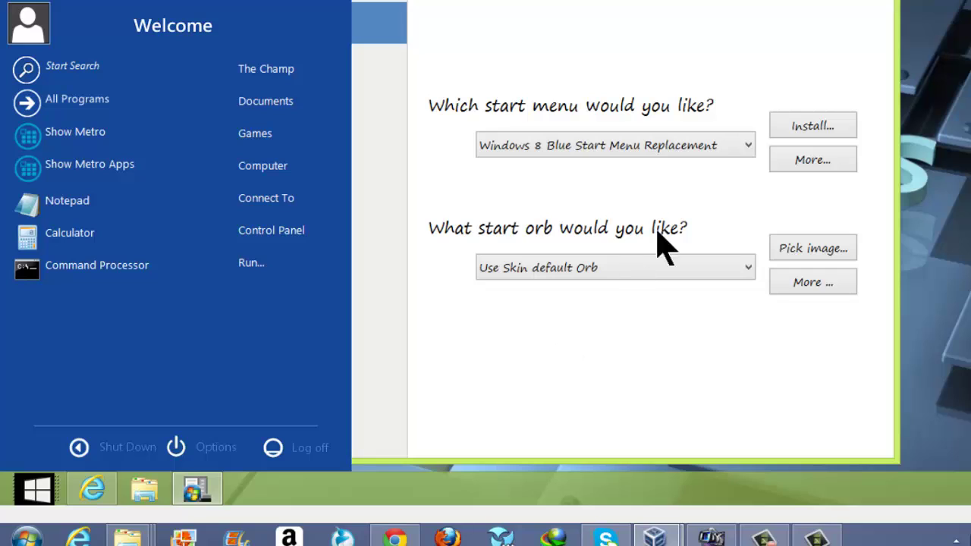
click(653, 155)
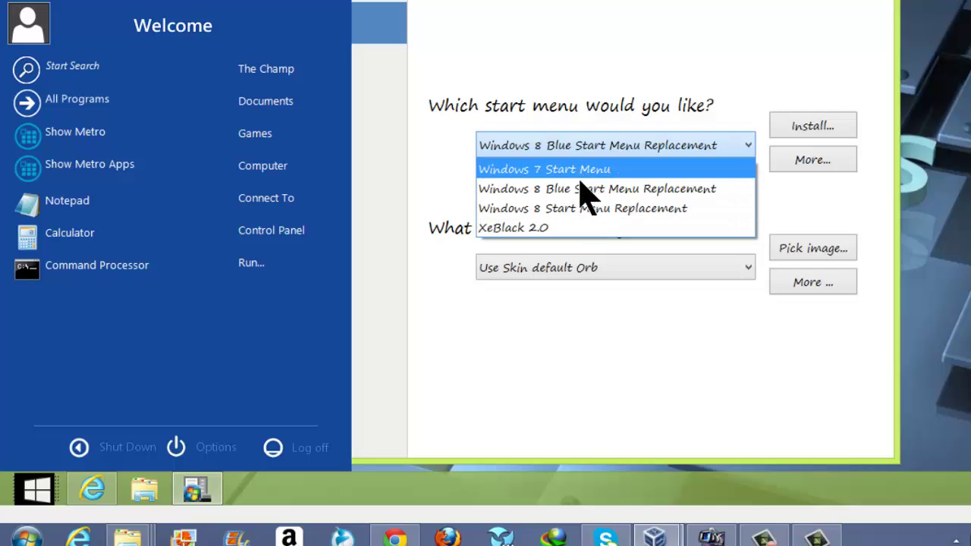
click(814, 179)
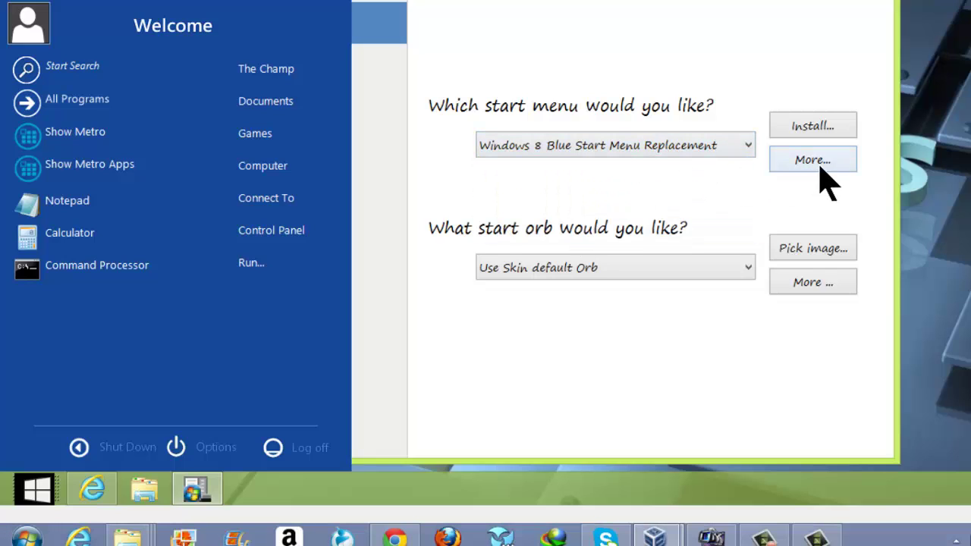
- Open the Lee-Soft skins gallery via More... and return to the ViStart settings
click(814, 160)
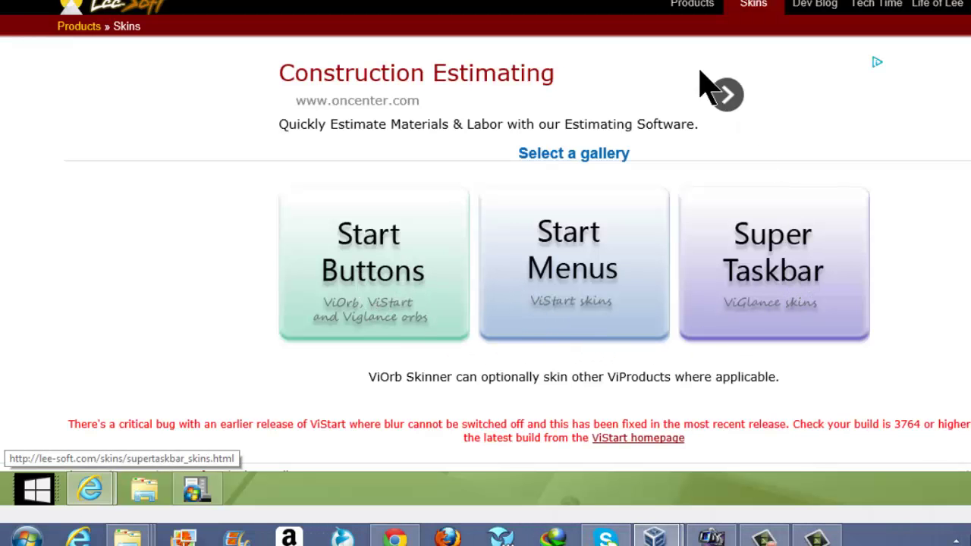
click(717, 6)
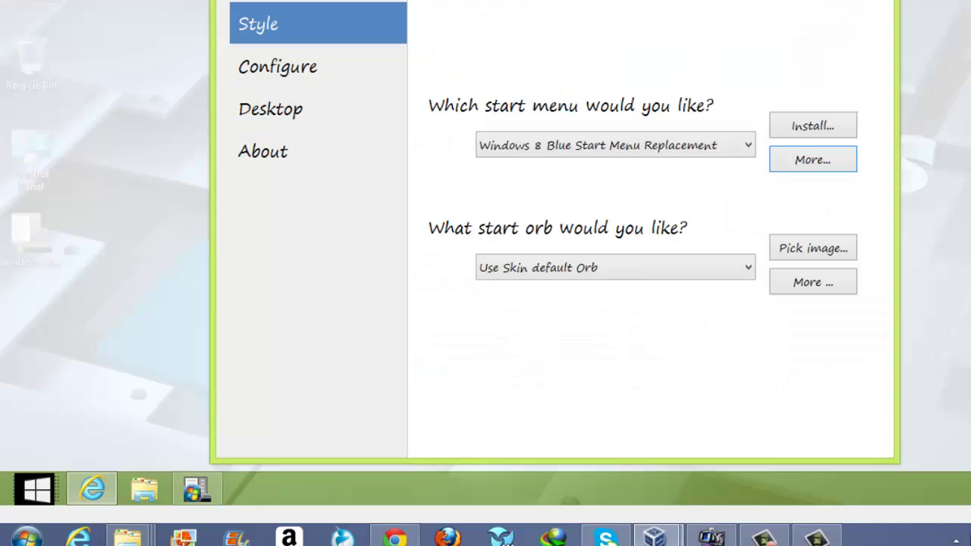
- Switch ViStart settings to the Configure page and open the start menu beside it
click(372, 118)
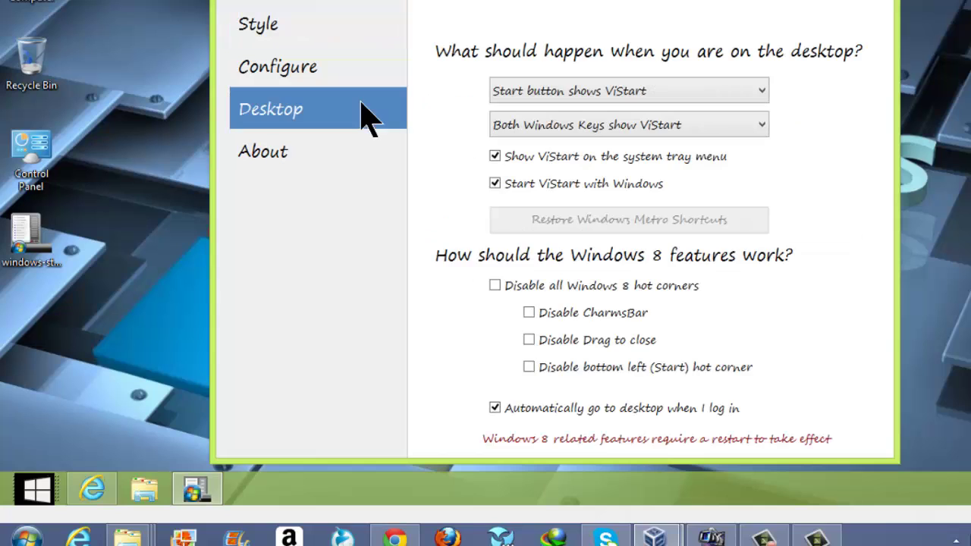
click(314, 86)
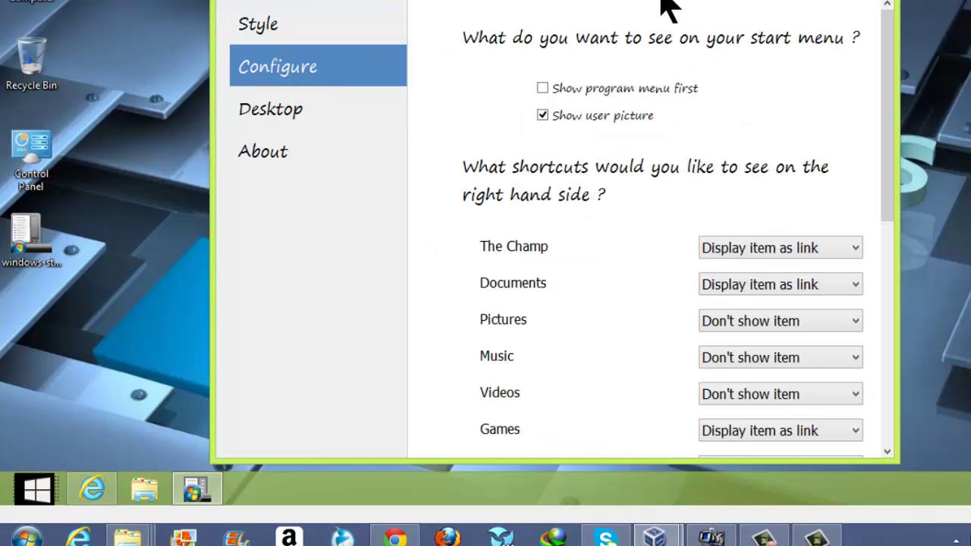
drag(686, 6, 705, 0)
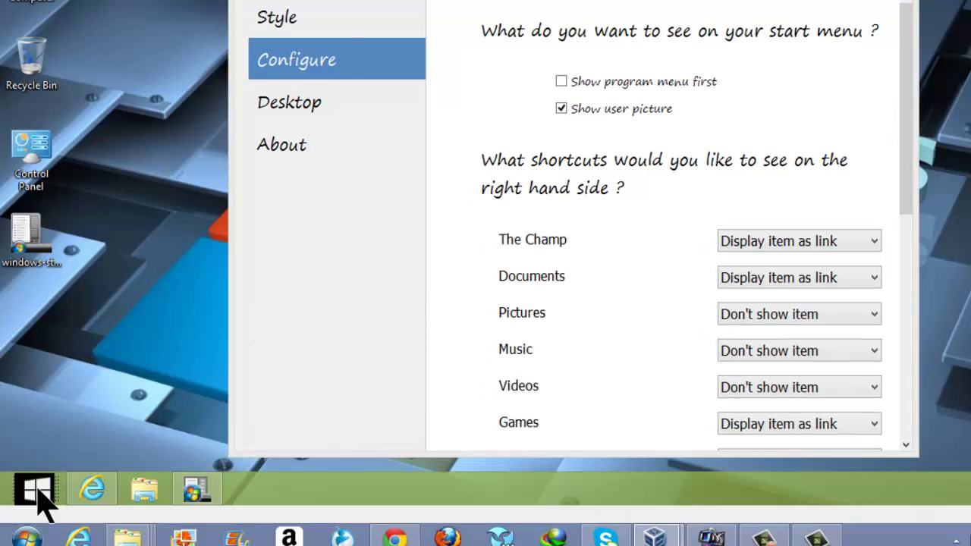
click(38, 494)
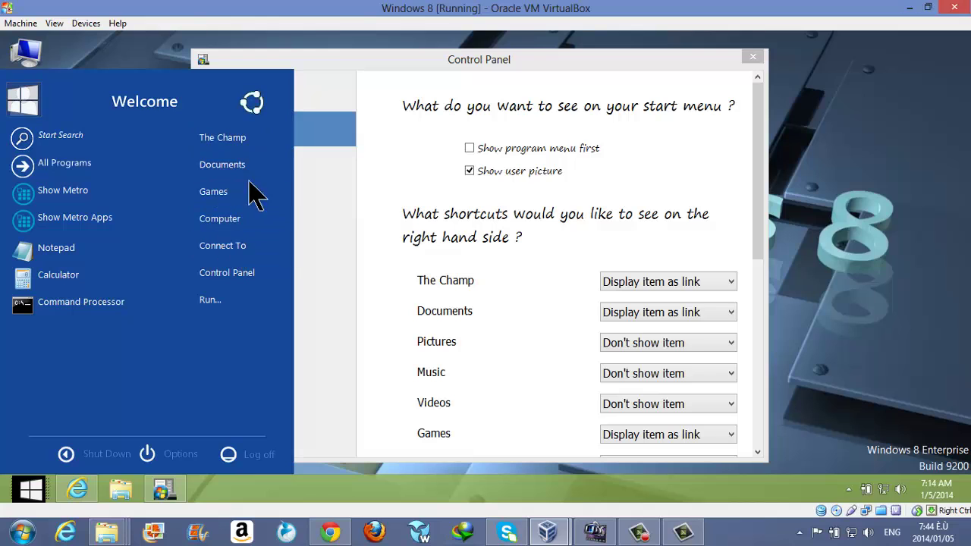
- Set Connect To to 'Don't show item' and Recent to 'Display item as link', then close the menu
drag(760, 256, 797, 414)
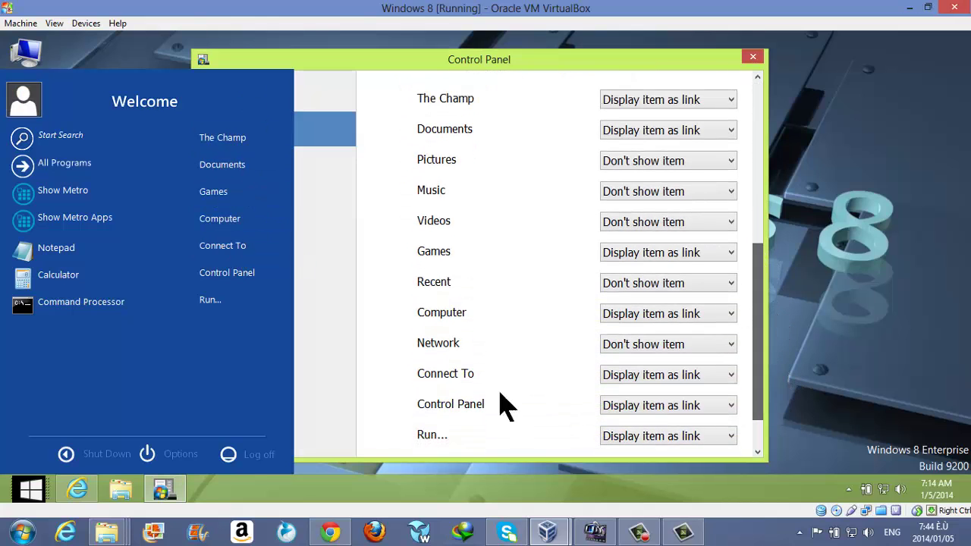
click(649, 380)
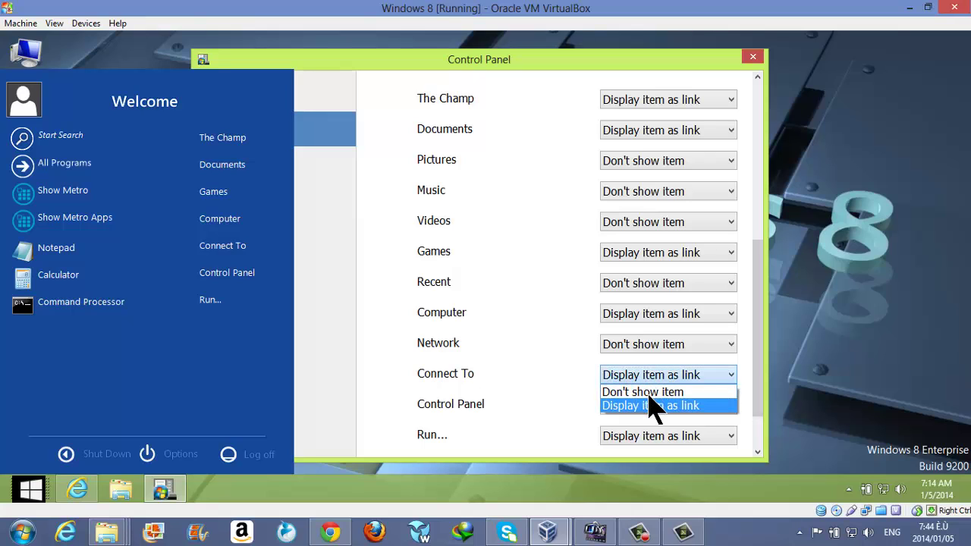
click(644, 392)
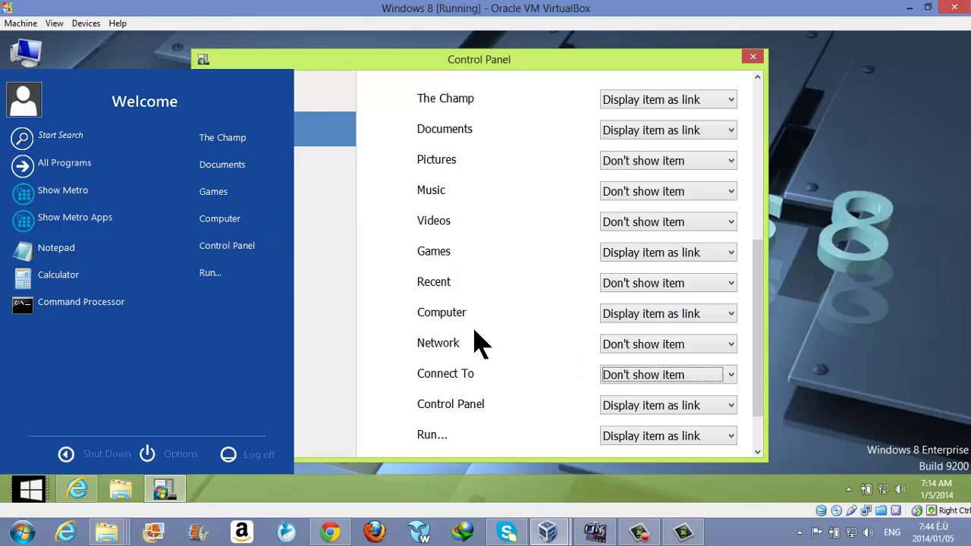
key(shift+Tab)
key(shift+Tab)
key(shift+Tab)
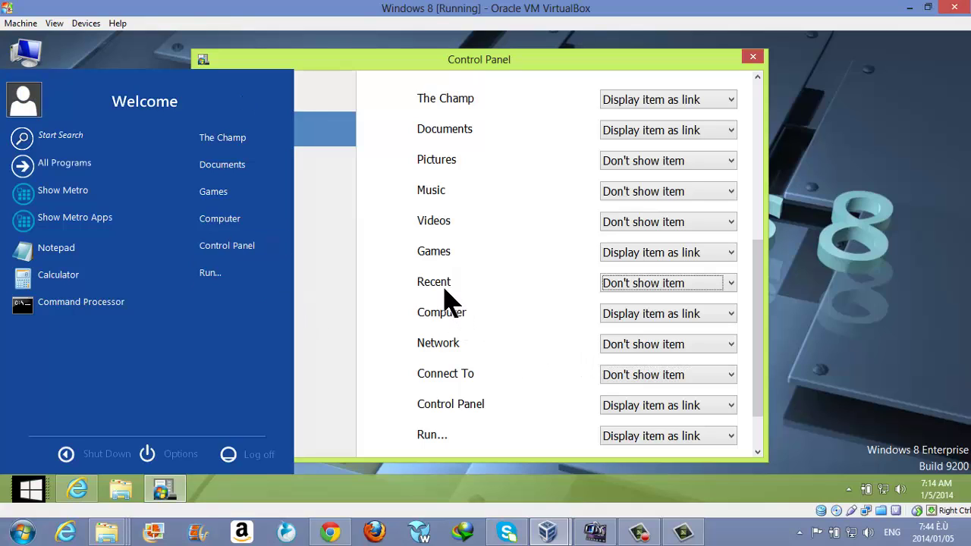
click(622, 285)
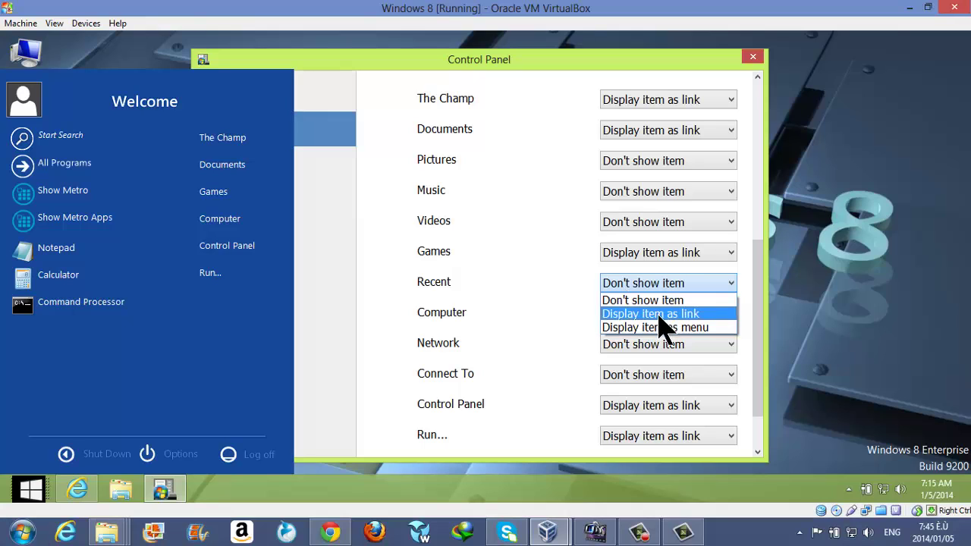
click(674, 316)
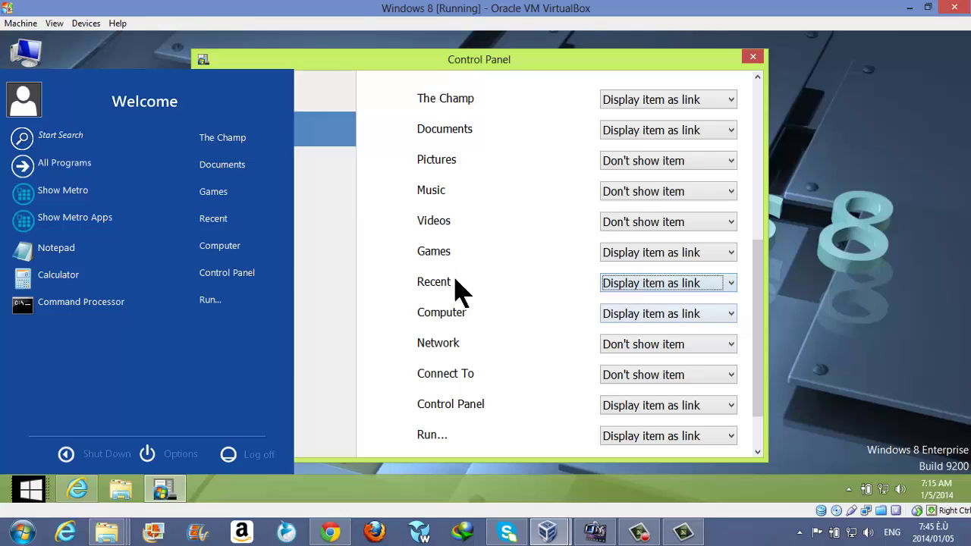
click(341, 249)
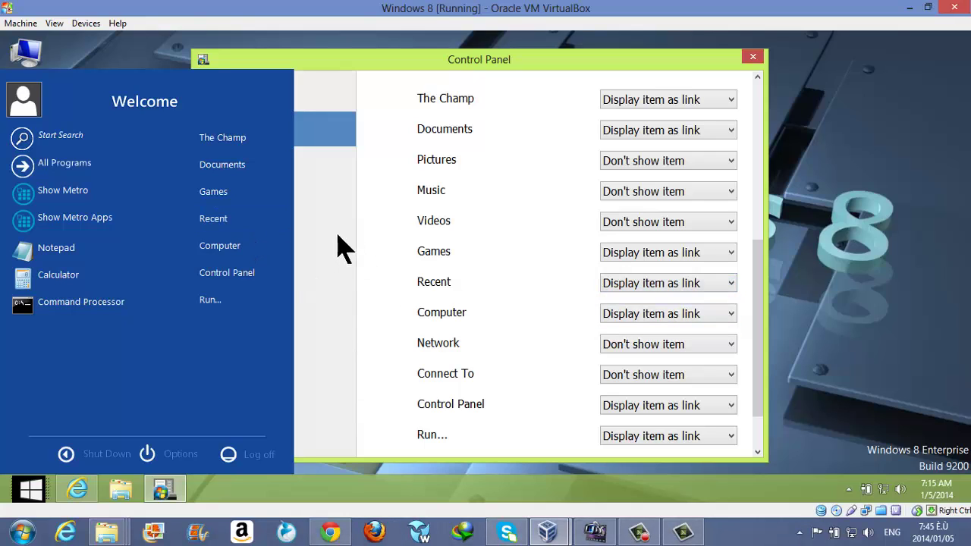
click(27, 491)
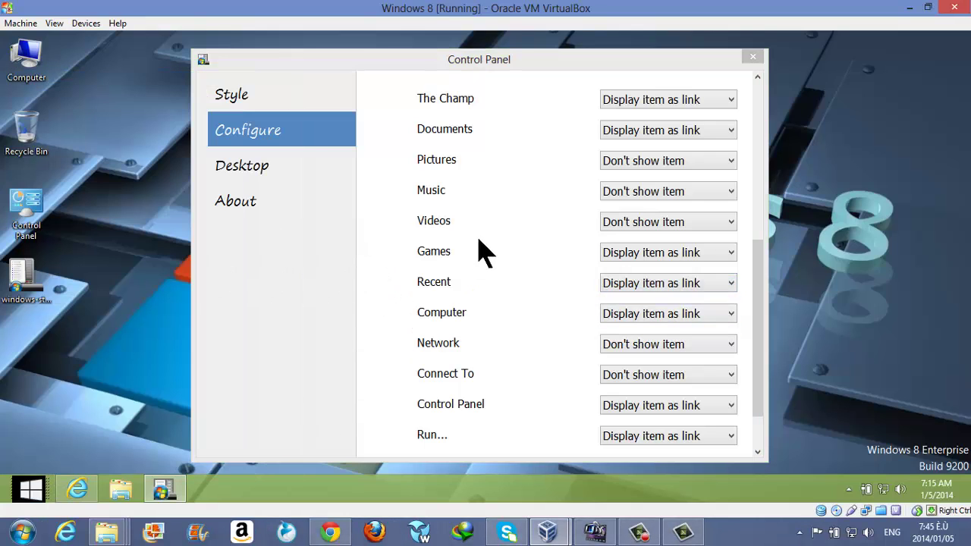
- On the Desktop tab, look over the Start button behaviour choices, then open the ViStart menu
click(270, 176)
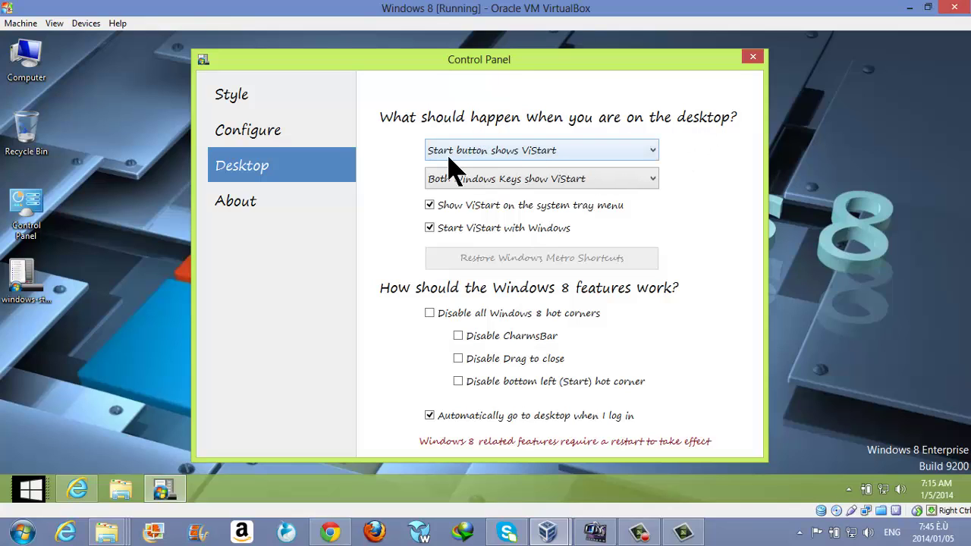
click(535, 156)
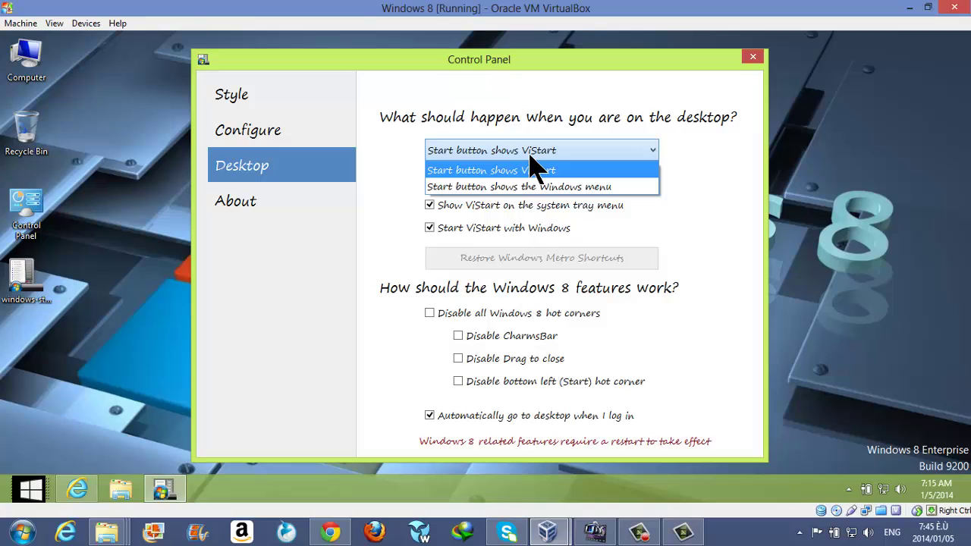
click(531, 159)
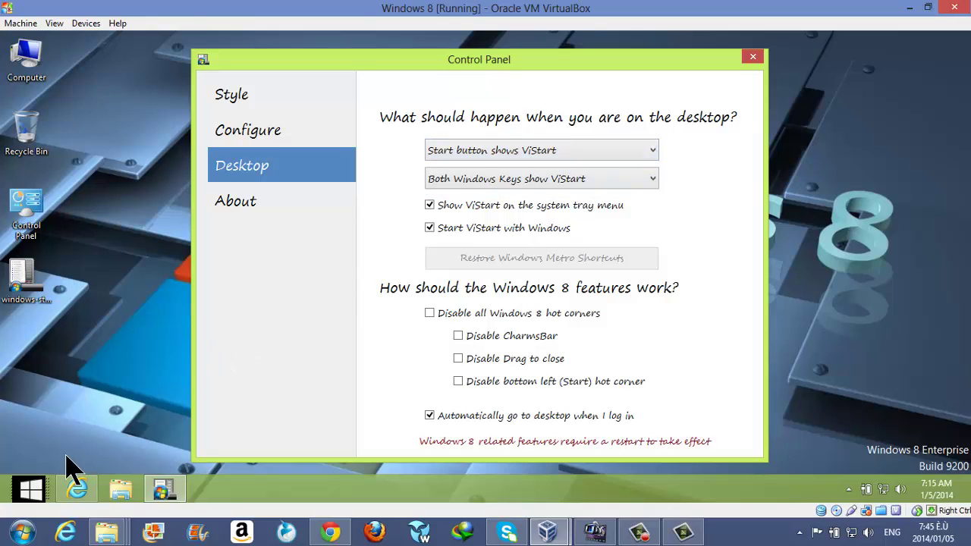
click(38, 497)
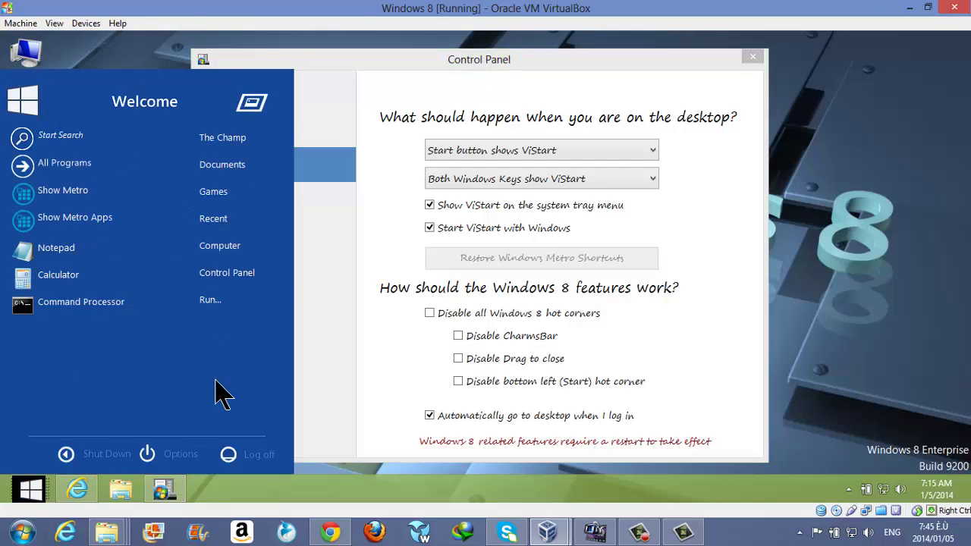
- Choose 'Start button shows the Windows menu' and confirm Start opens the Windows 8 Start screen
click(544, 154)
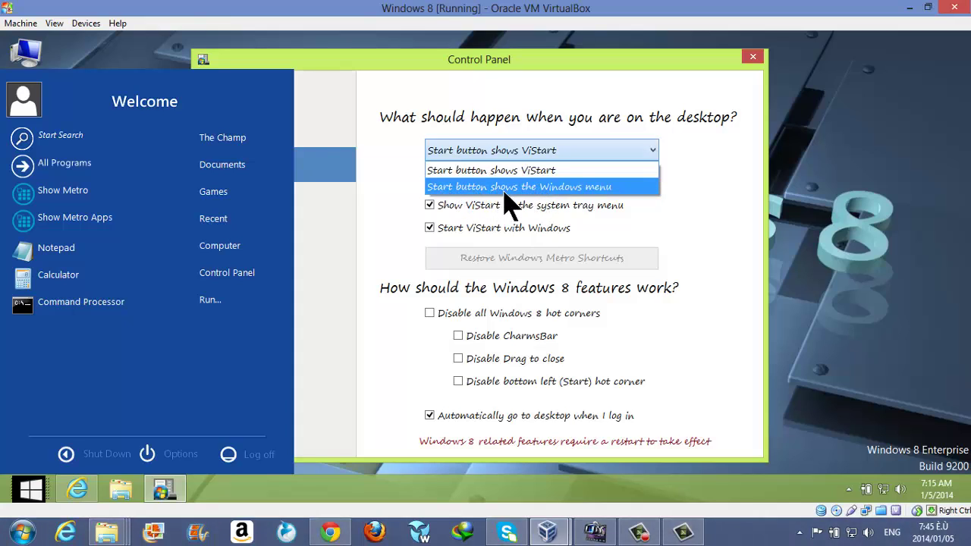
click(576, 187)
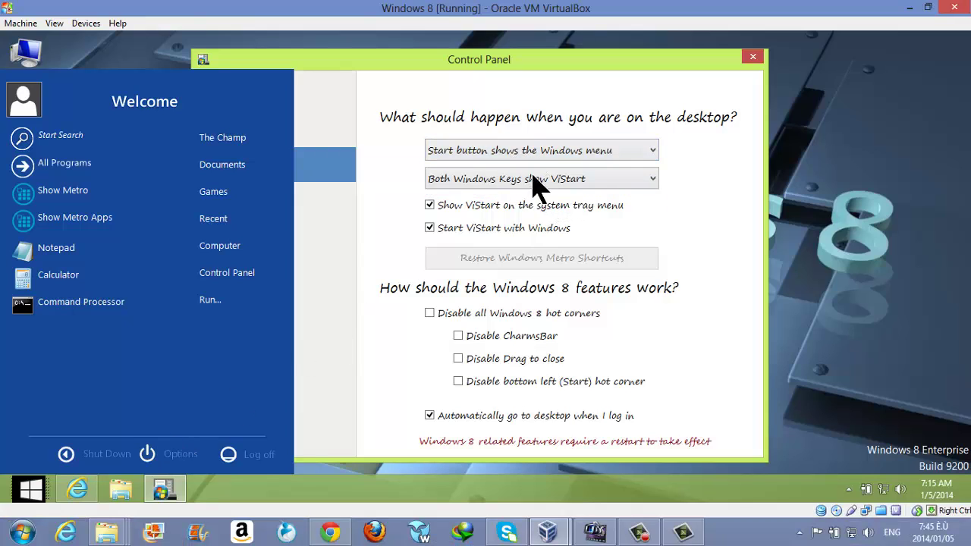
click(34, 497)
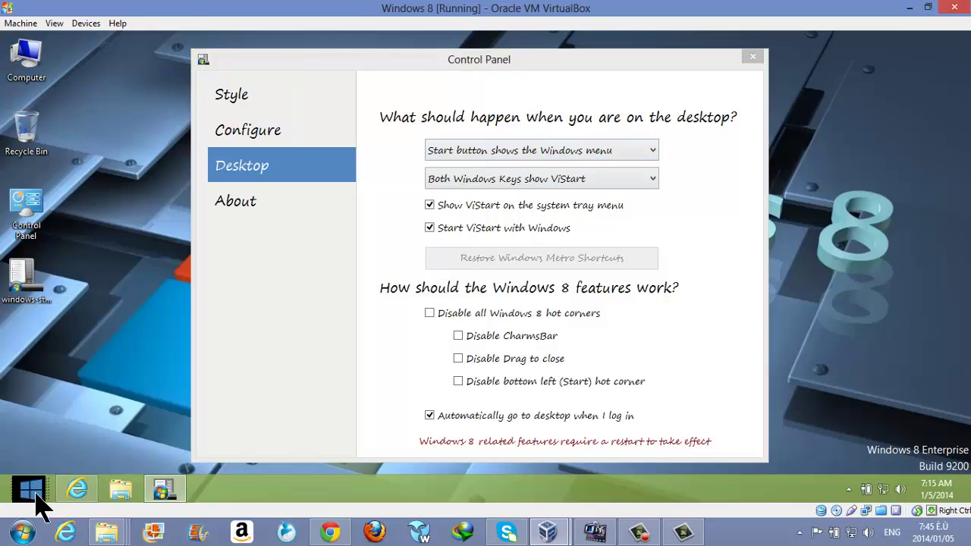
click(34, 497)
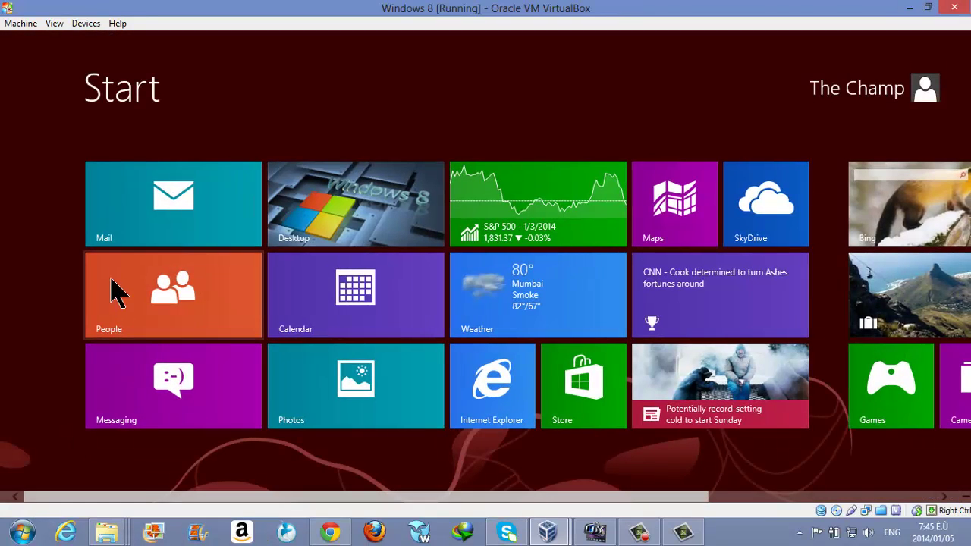
- Go back to the Windows 8 desktop and close the ViStart settings window
drag(315, 499, 276, 497)
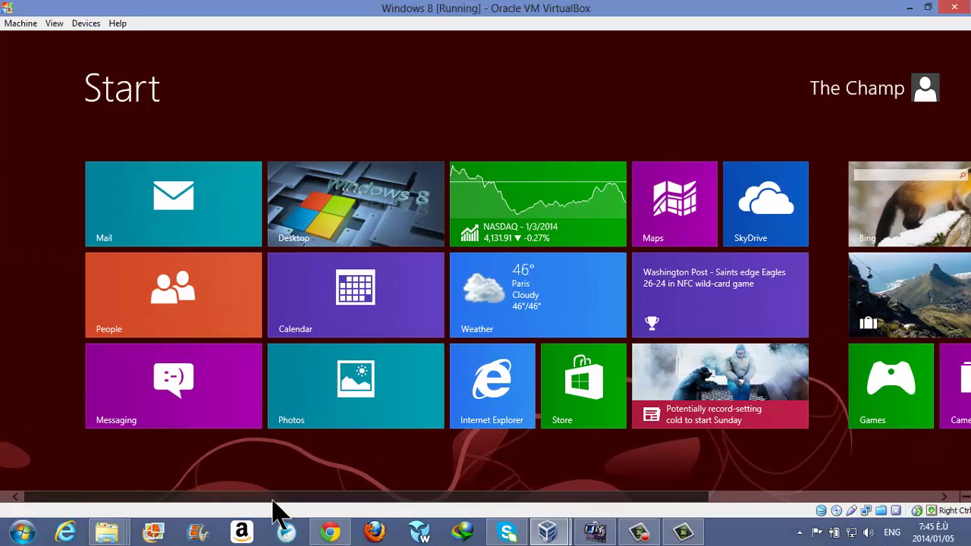
click(341, 238)
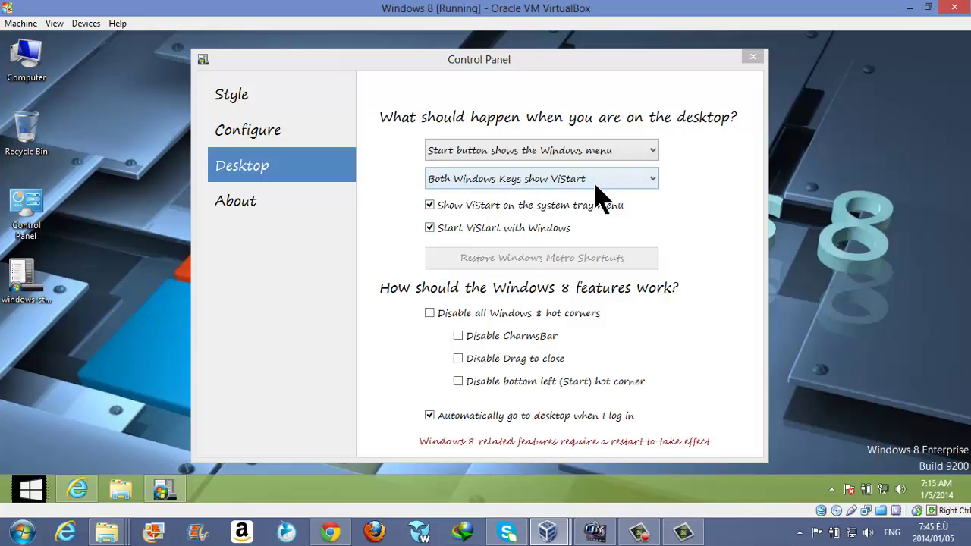
click(754, 58)
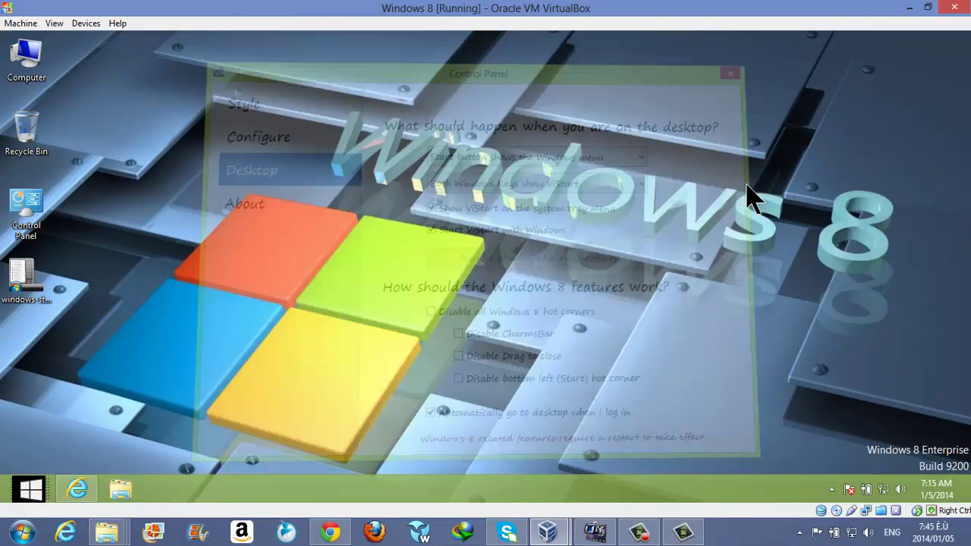
- Refresh the desktop and minimize the VirtualBox window
right_click(680, 157)
click(707, 186)
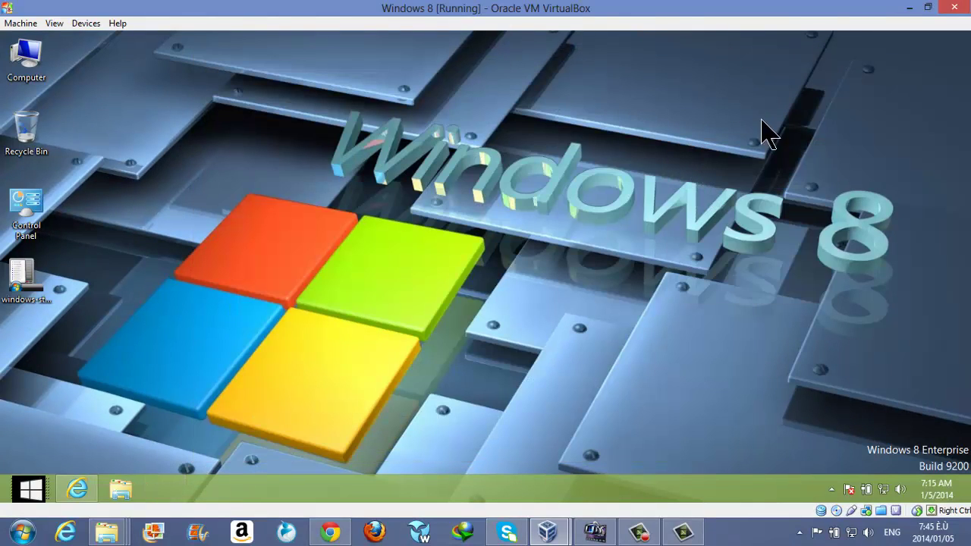
click(909, 8)
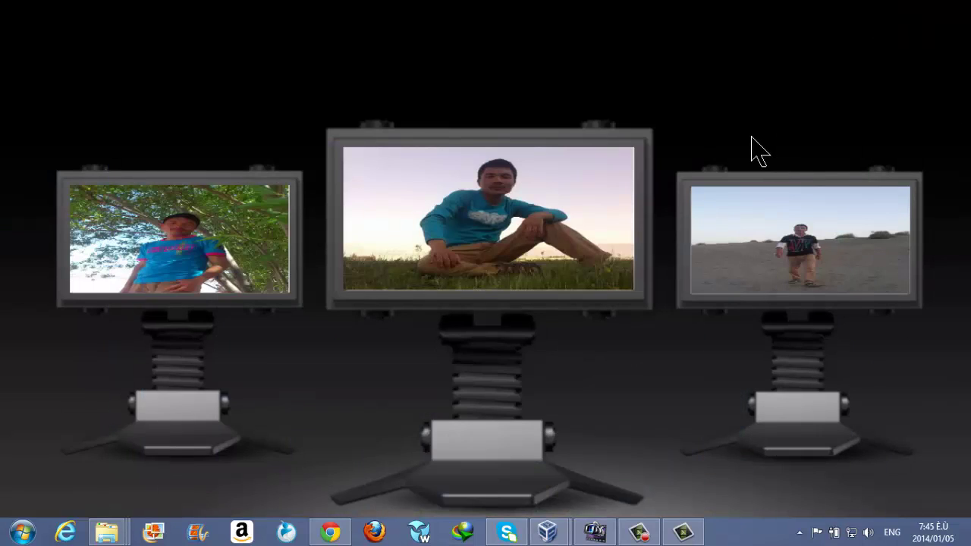